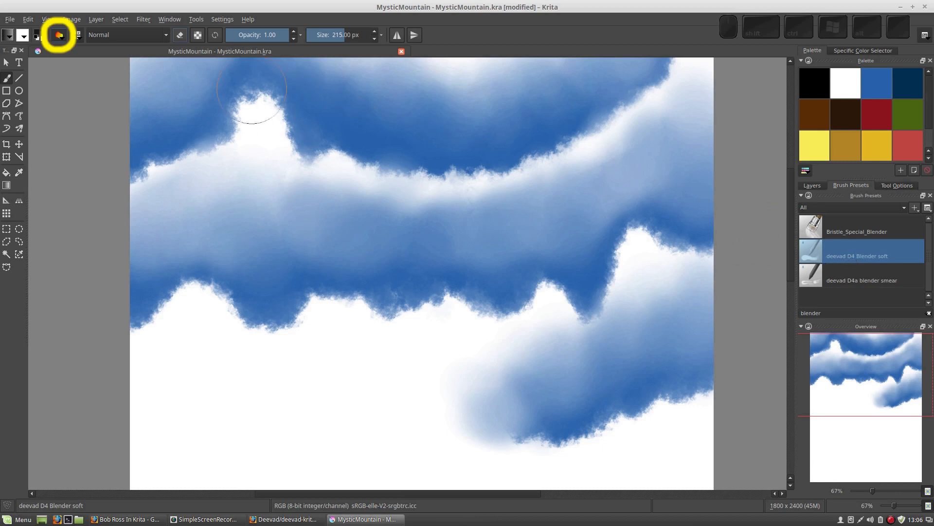
Step: Open the brush settings of the deevad D4 Blender soft preset and enter BR 2Inch Smudge Brush as its name
click(59, 35)
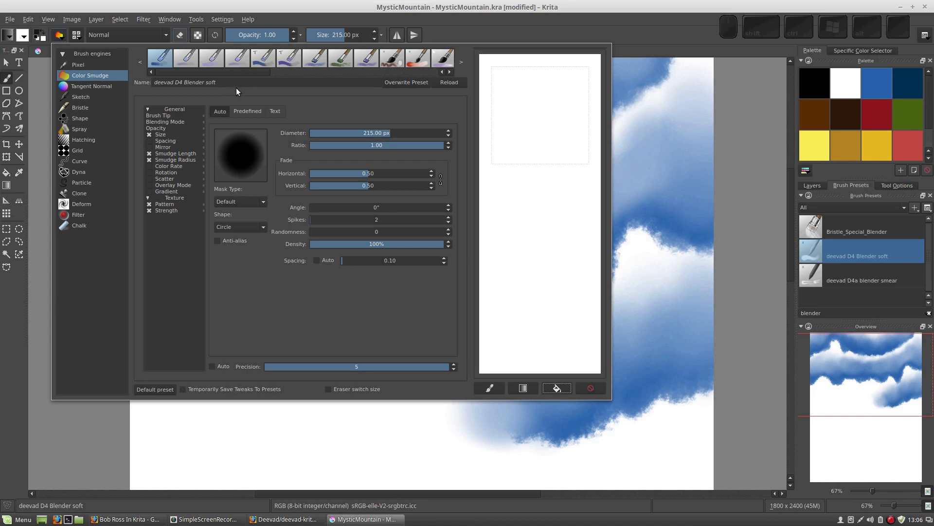
click(219, 84)
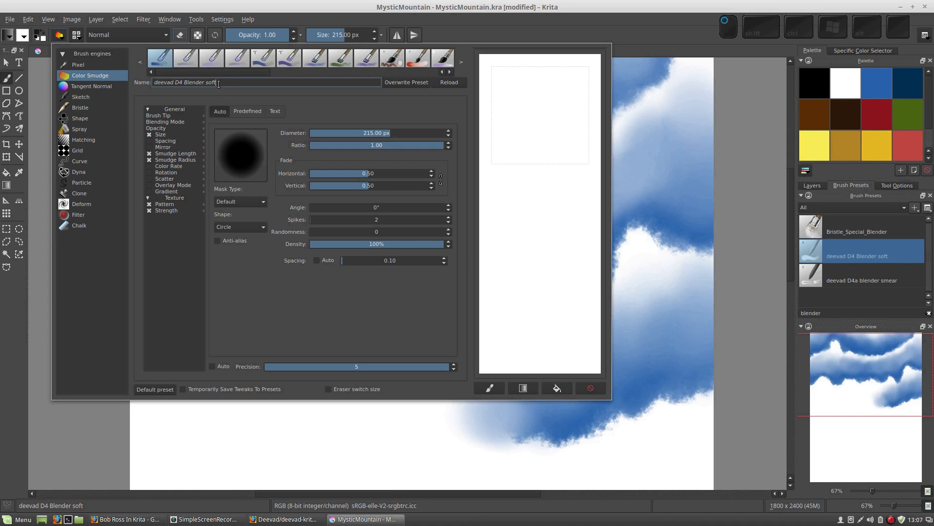
drag(219, 84, 155, 83)
text(BR)
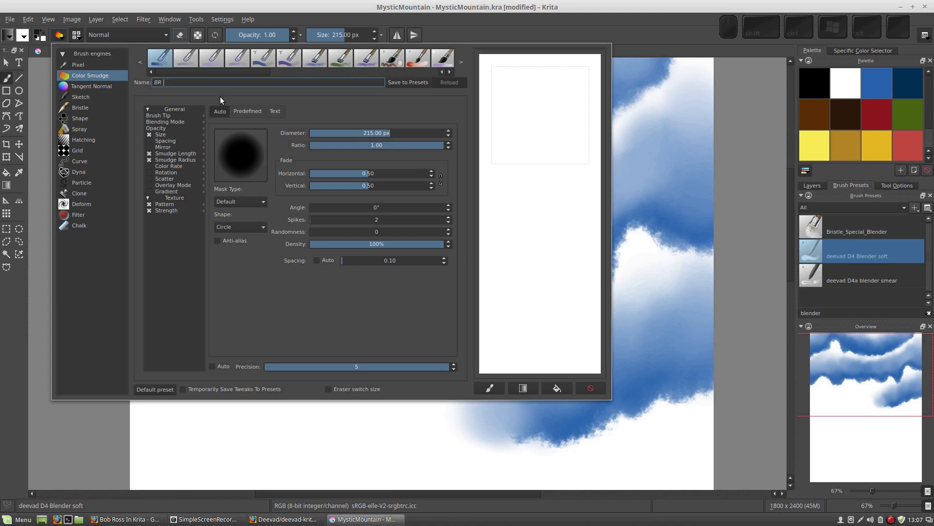
text(2Inch Smudge Brush)
Step: Smudge test strokes over a gradient fill in the scratchpad and load the preset's existing image into the icon area
click(526, 388)
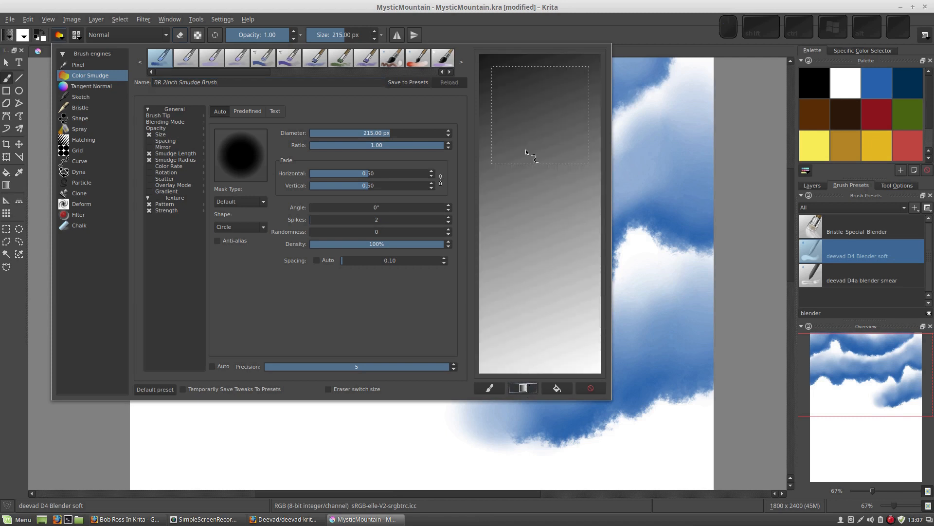
mouse_move(537, 108)
mouse_down()
mouse_move(545, 241)
mouse_move(576, 246)
mouse_up()
mouse_move(581, 281)
mouse_down()
mouse_move(538, 273)
mouse_move(542, 282)
mouse_move(528, 198)
mouse_move(551, 287)
mouse_move(500, 194)
mouse_move(504, 209)
mouse_move(505, 112)
mouse_move(516, 114)
mouse_move(543, 188)
mouse_move(583, 158)
mouse_move(558, 94)
mouse_move(509, 322)
mouse_move(544, 293)
mouse_up()
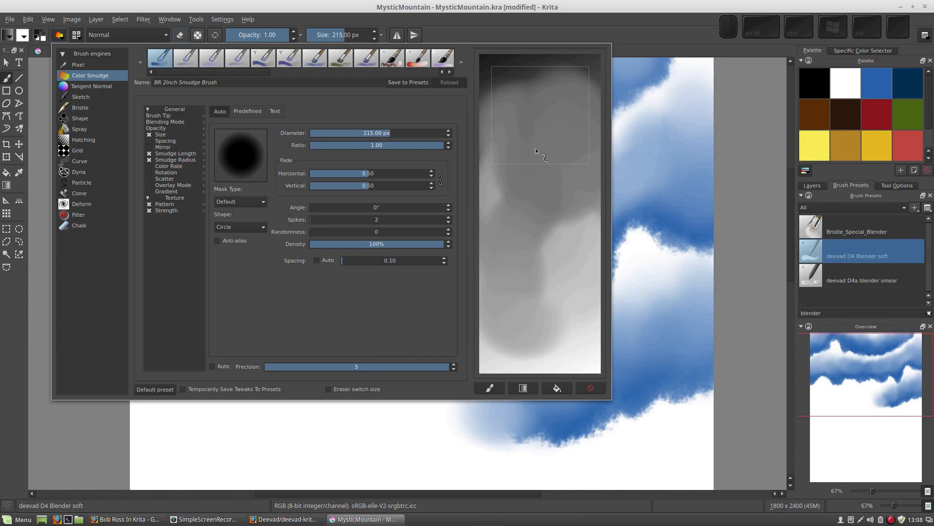
click(491, 387)
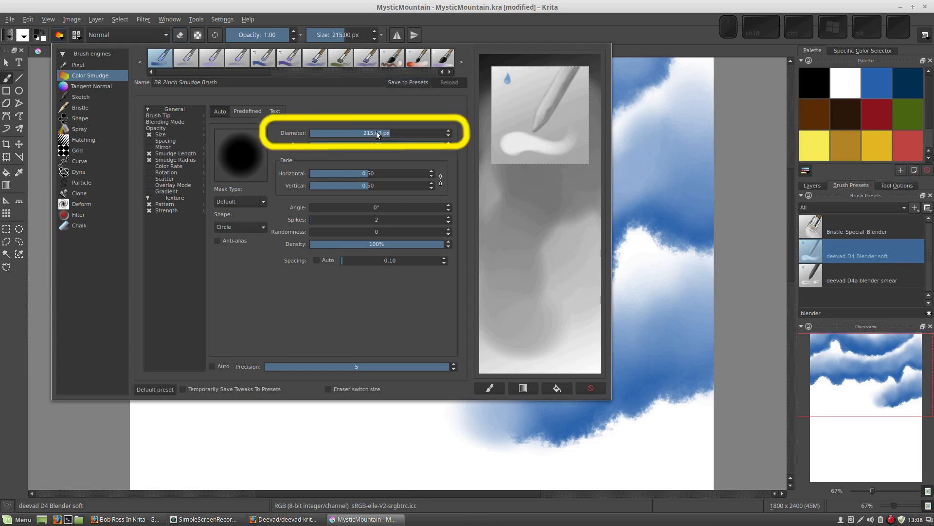
Step: Set the blender brush tip's diameter to 200 px
mouse_move(367, 131)
mouse_down()
mouse_move(356, 132)
mouse_move(392, 133)
mouse_up()
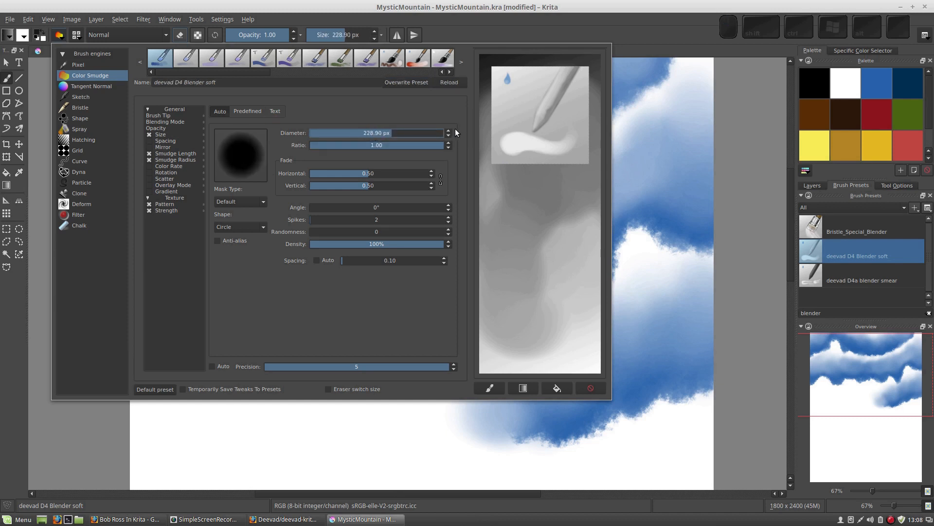
click(378, 135)
text(200)
key(Return)
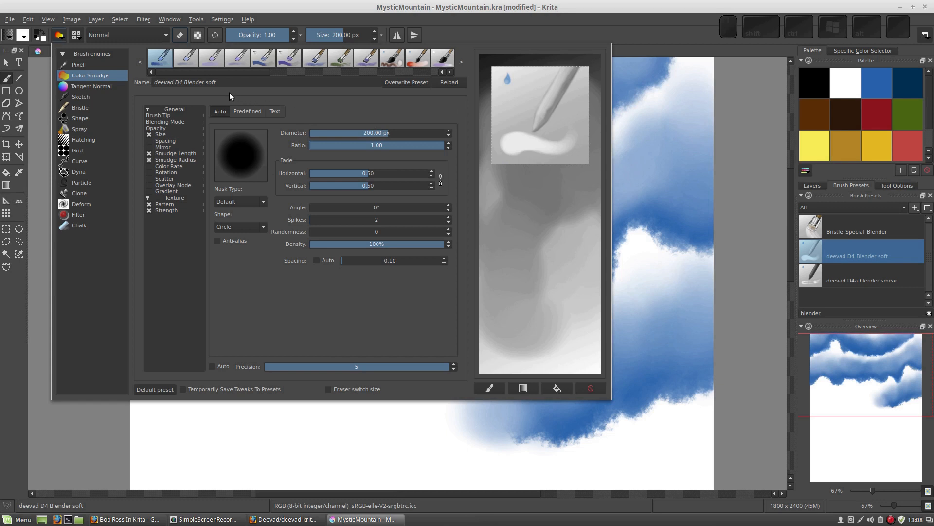
Step: Name the resized blender brush BR 2in Blender, save it as a new preset and close the brush settings
drag(216, 83, 147, 85)
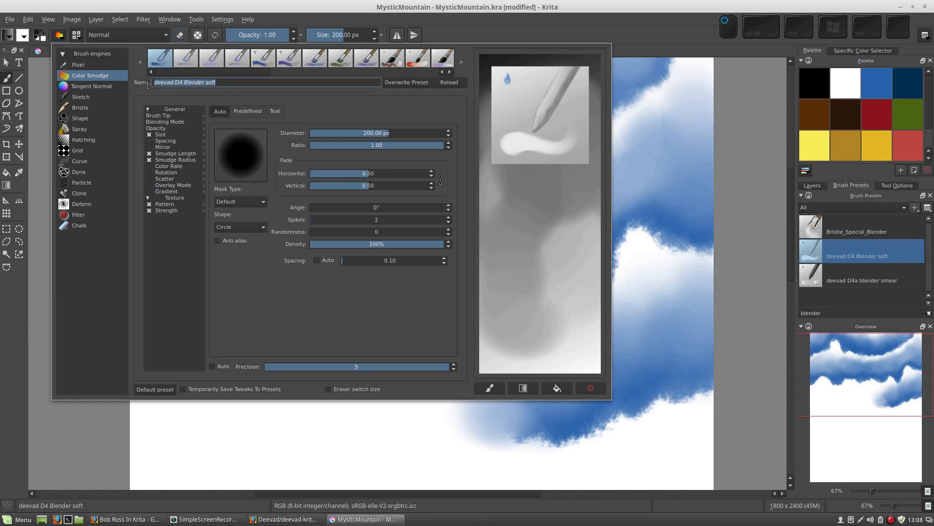
text(BR)
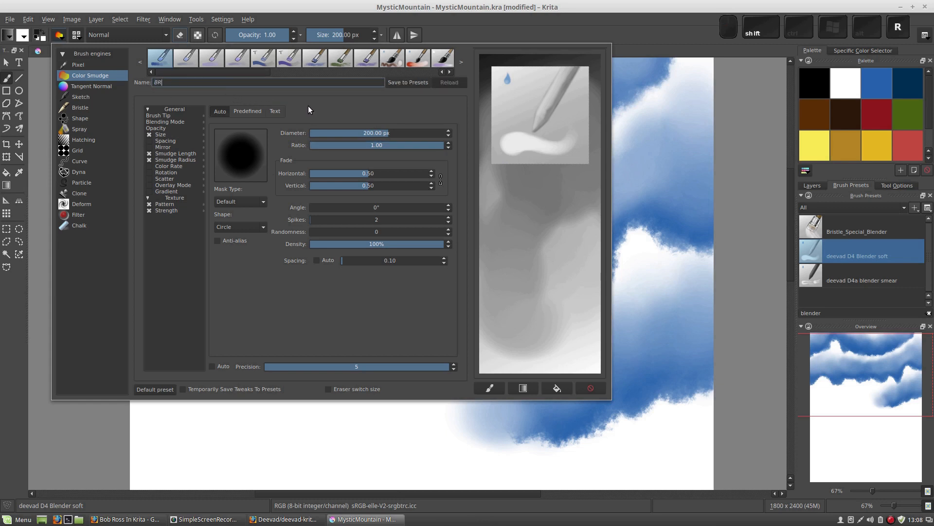
text( 2in )
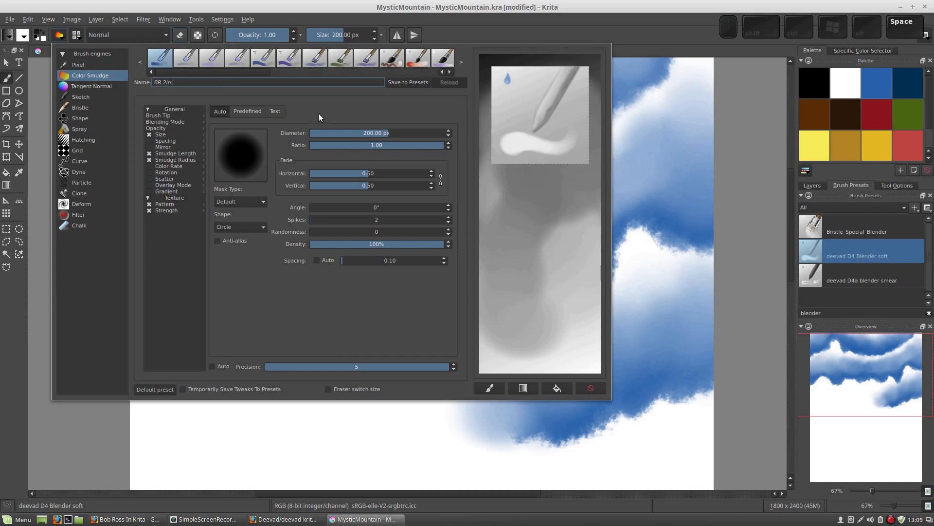
text(Blen)
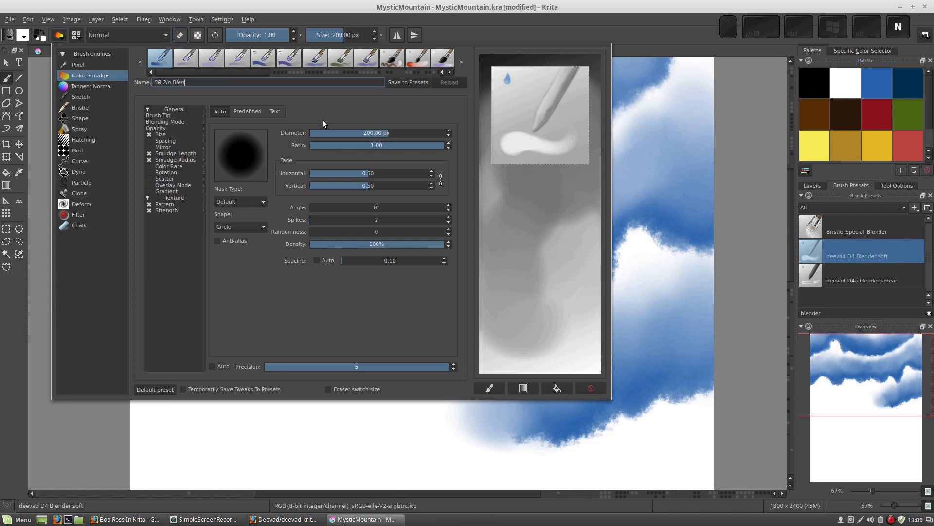
text(der)
click(408, 81)
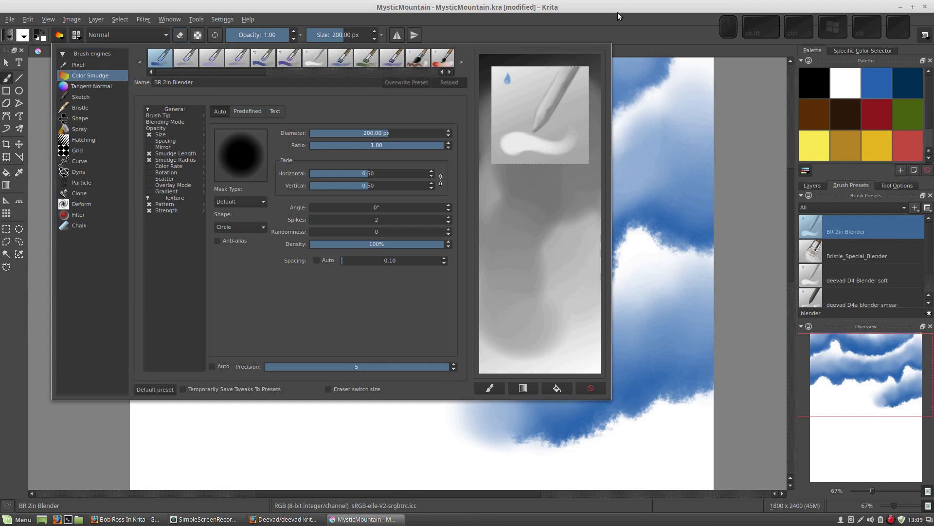
click(656, 36)
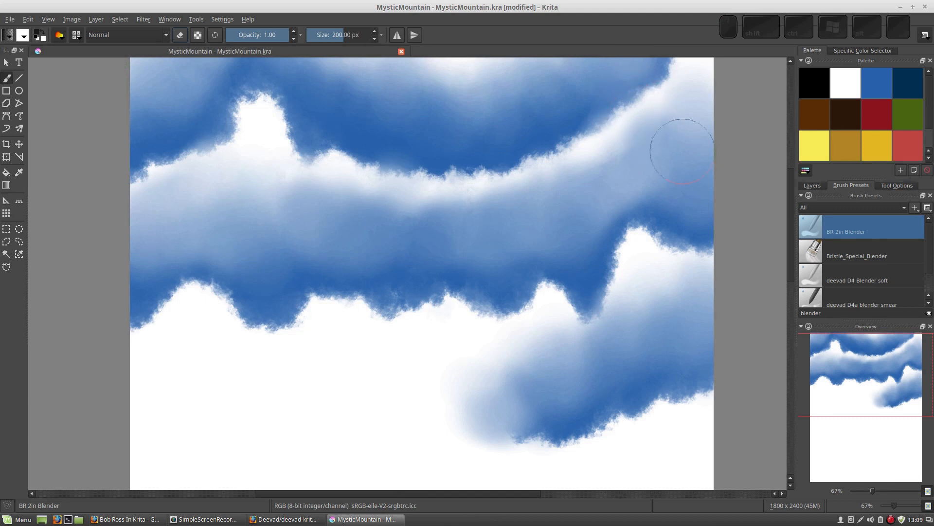
Step: Filter the brush presets for stamp, pick deevad B1 Sponge Stamps, and load its image into the icon area of its brush settings
double_click(817, 312)
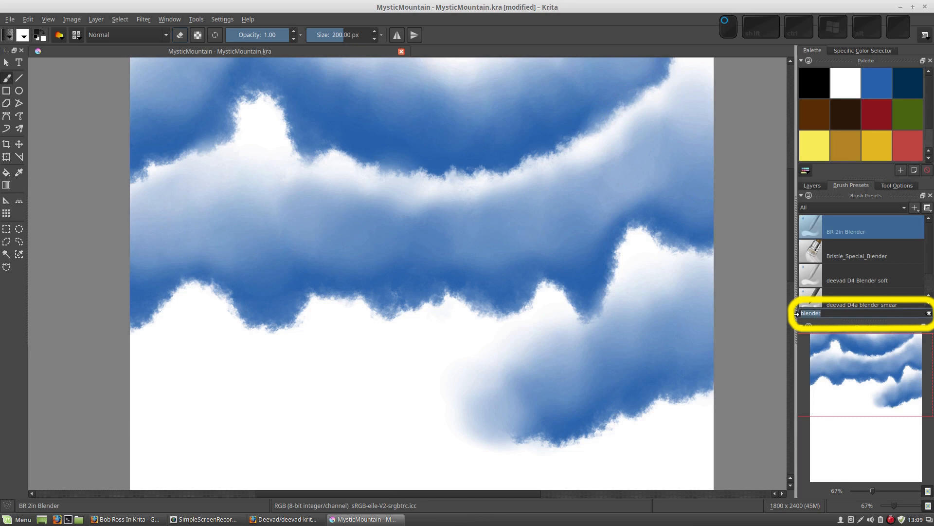
text(stamp)
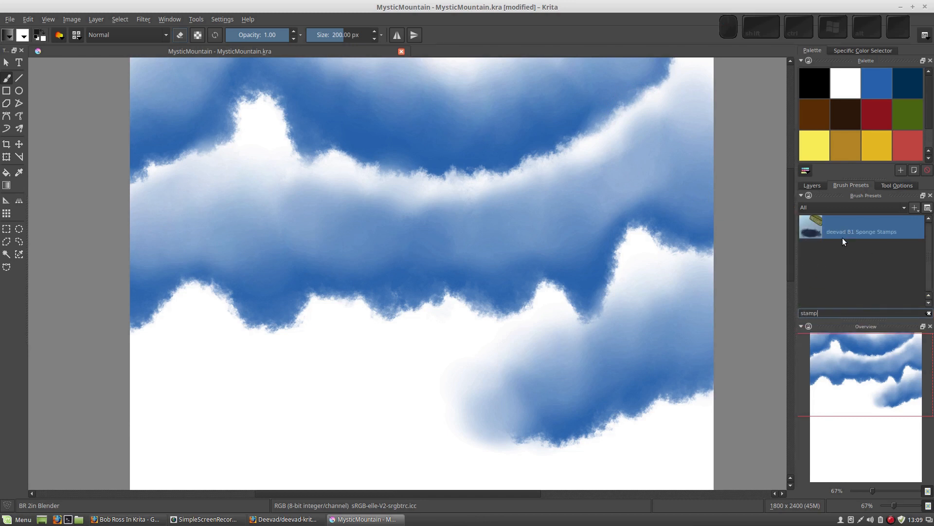
click(818, 227)
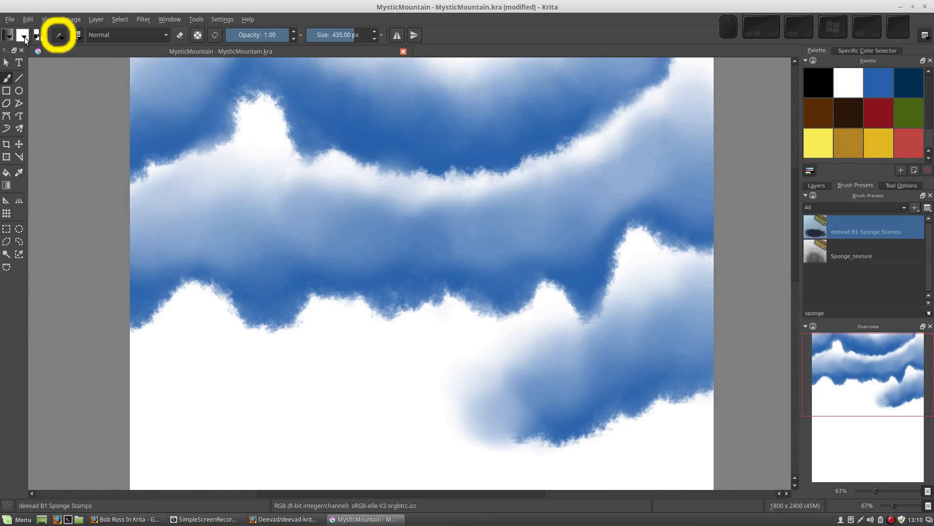
click(62, 36)
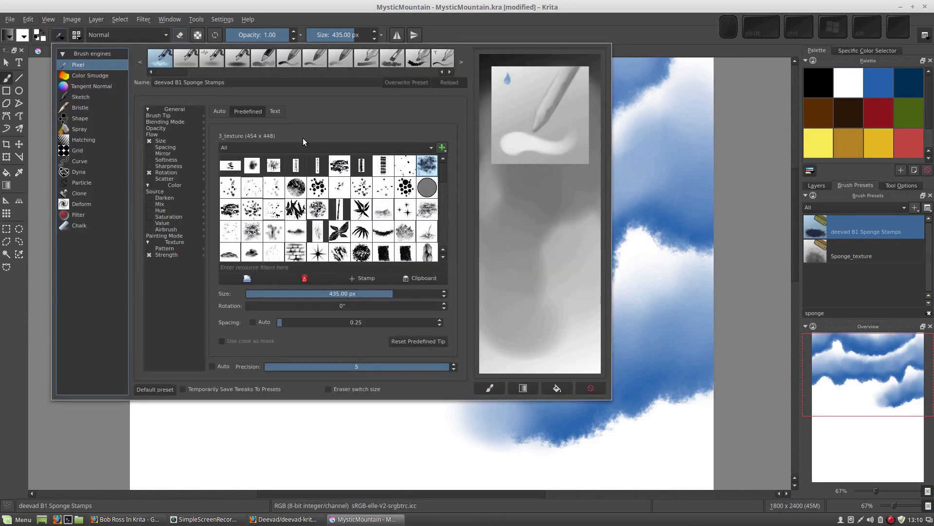
click(492, 388)
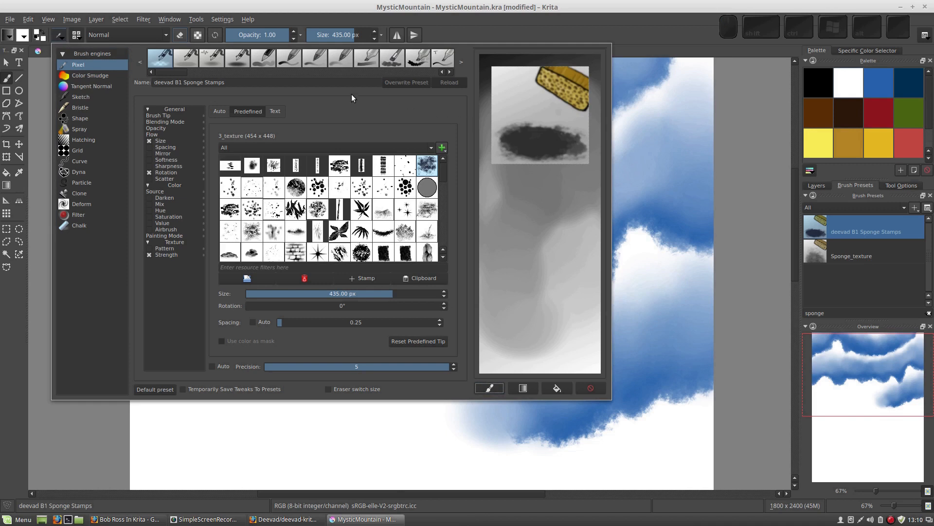
drag(228, 82, 156, 81)
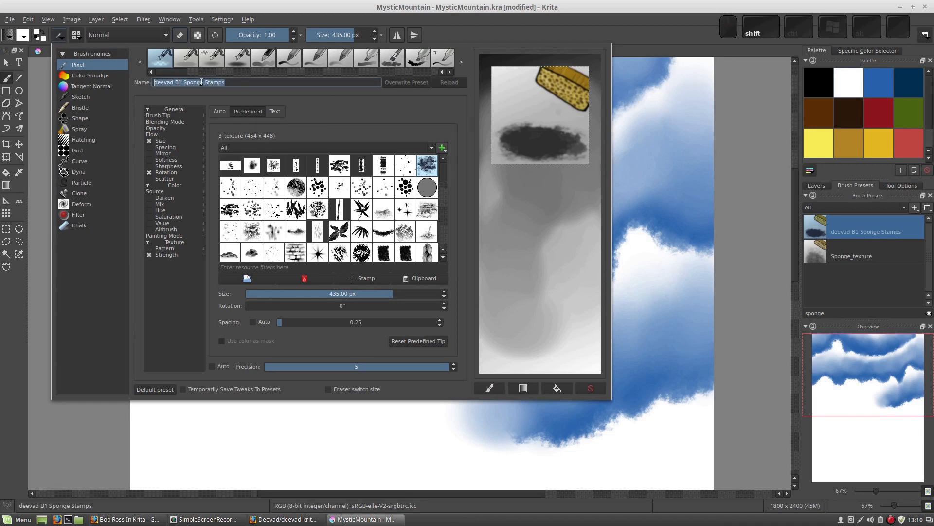
text(BR Cl)
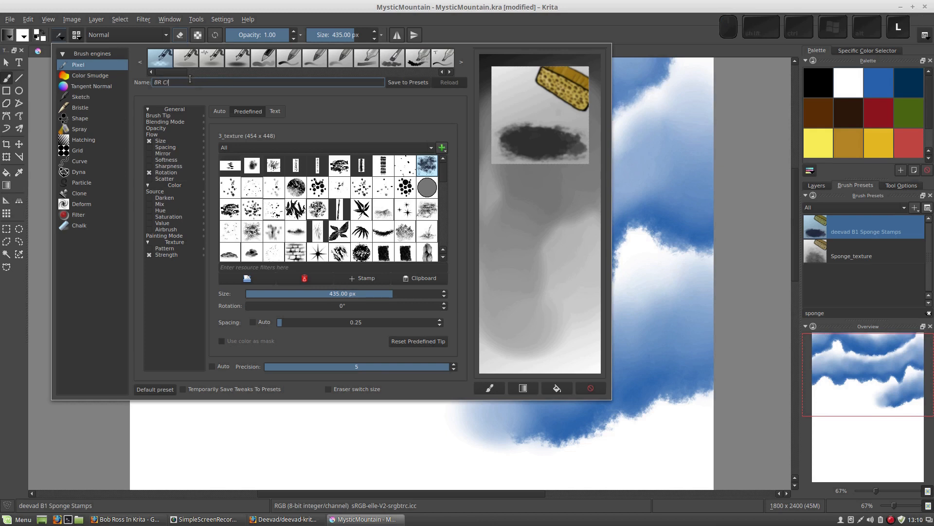
text(oud Brush)
Step: Set the sponge stamp brush tip's size to 100 px
click(345, 294)
click(319, 294)
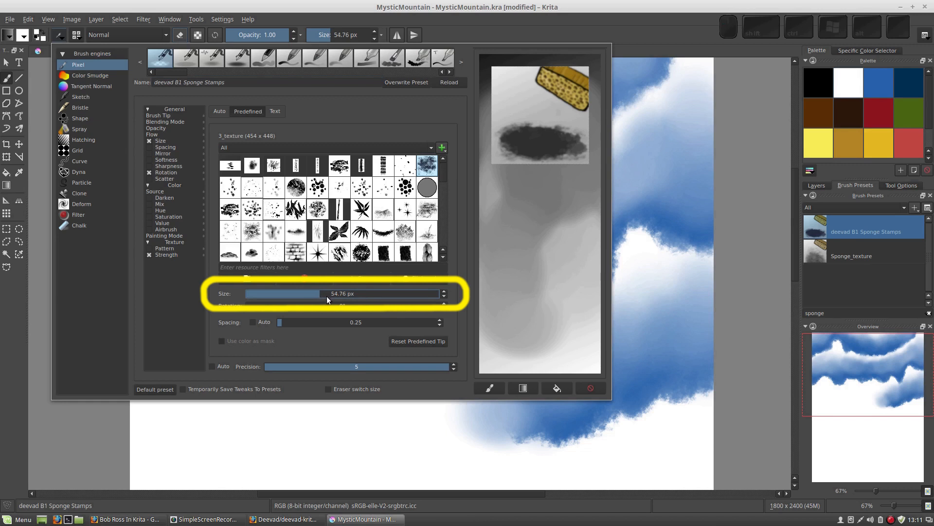
text(100)
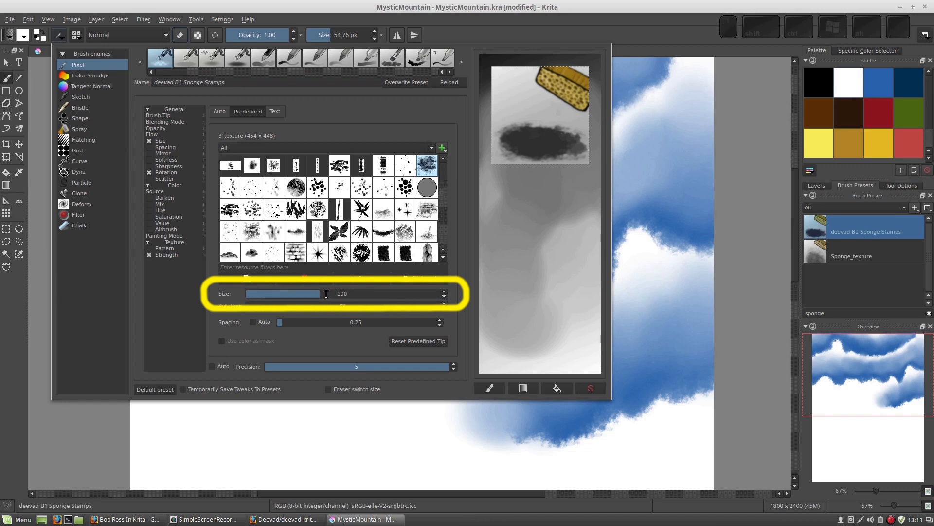
key(Return)
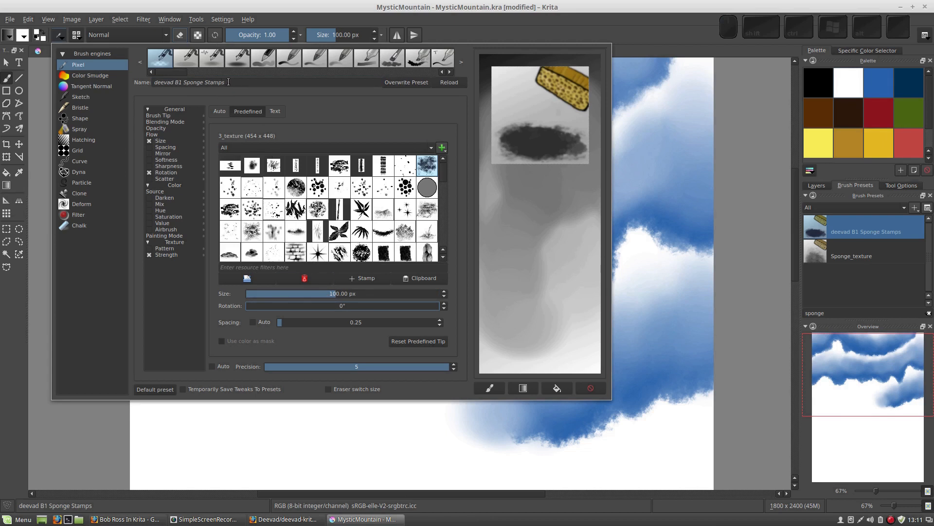
Step: Name the resized sponge brush BR Cloud Brush, save it as a new preset and close the brush settings
drag(229, 82, 150, 83)
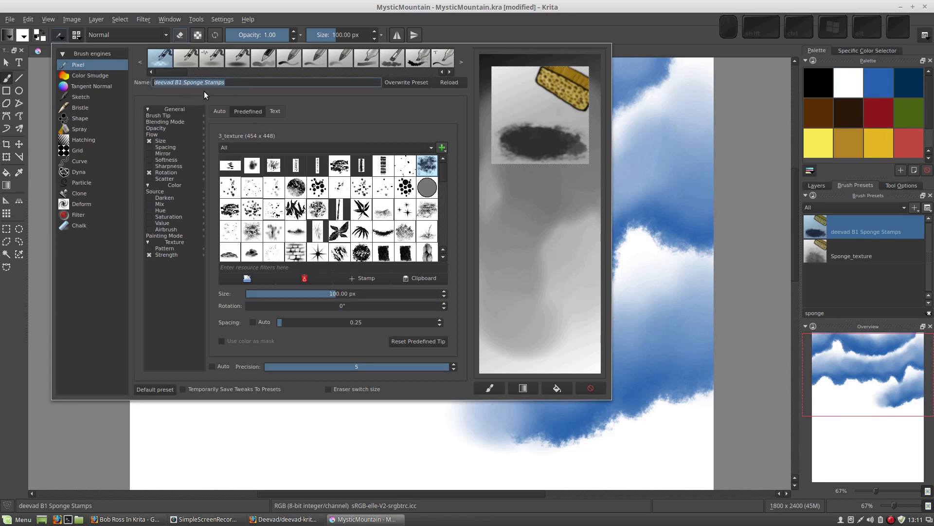
text(BR)
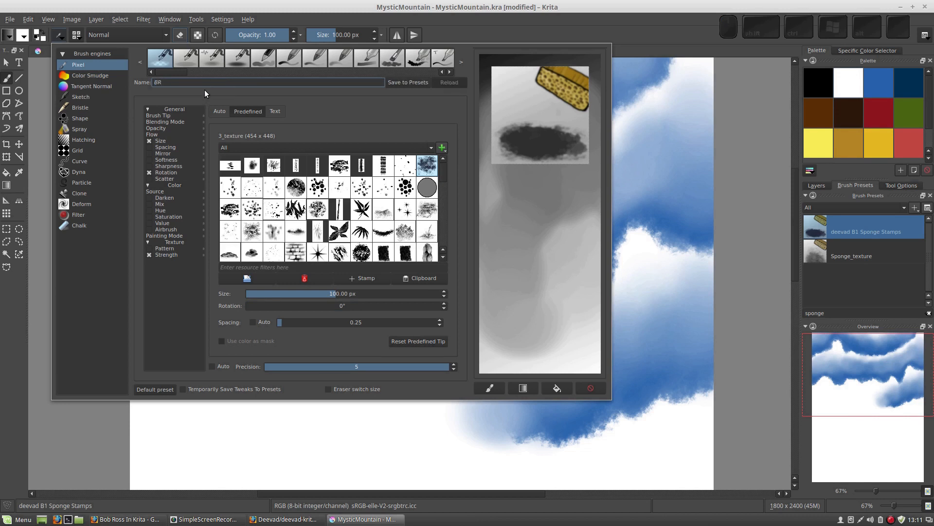
key(shift)
text(R Cloud )
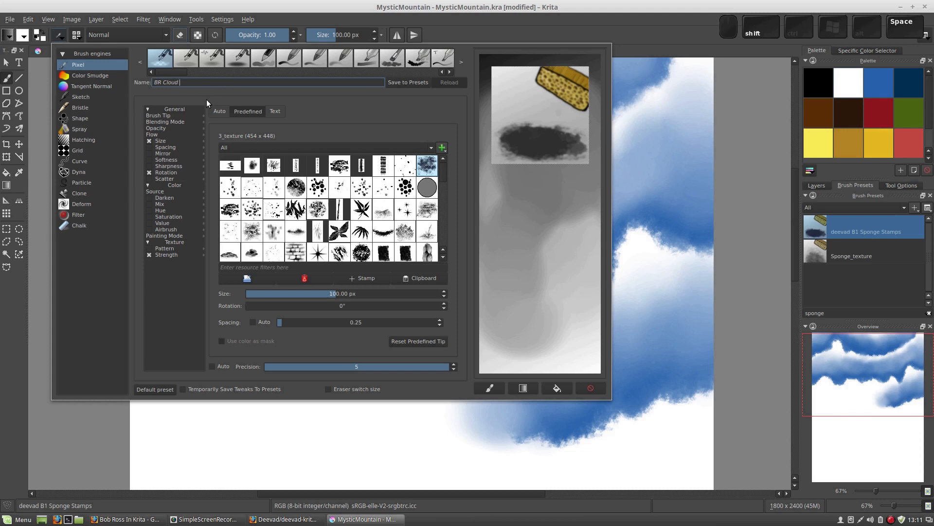
text(Brush)
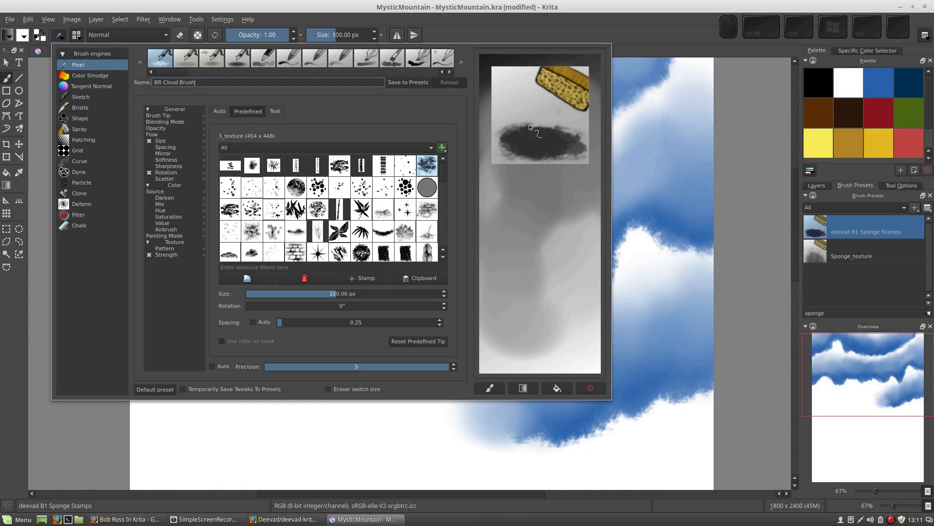
click(401, 83)
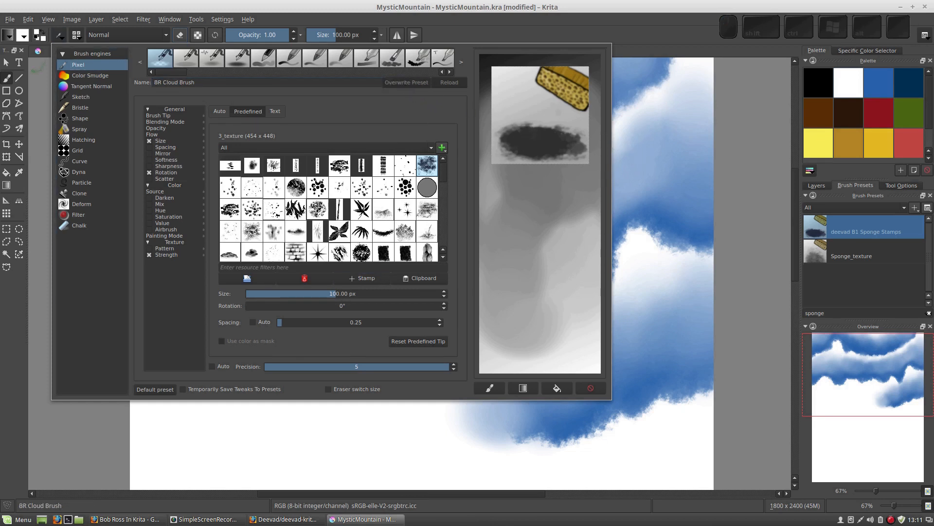
click(650, 154)
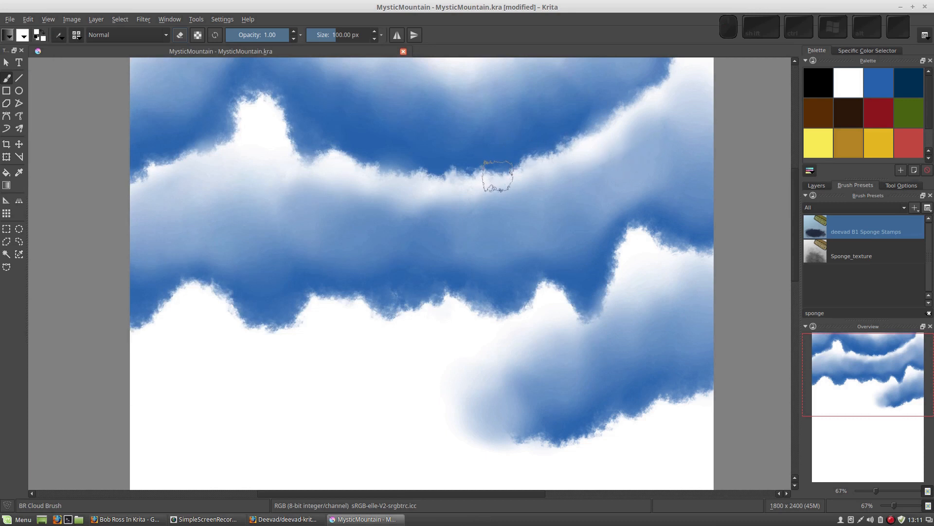
Step: Browse the Ink, Block and Circle brush tags in the pop-up palette
right_click(497, 180)
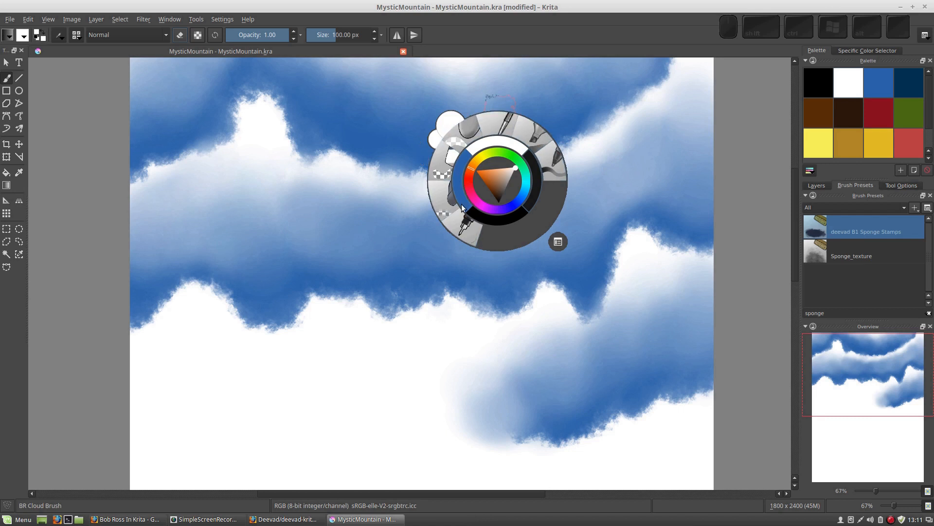
click(557, 241)
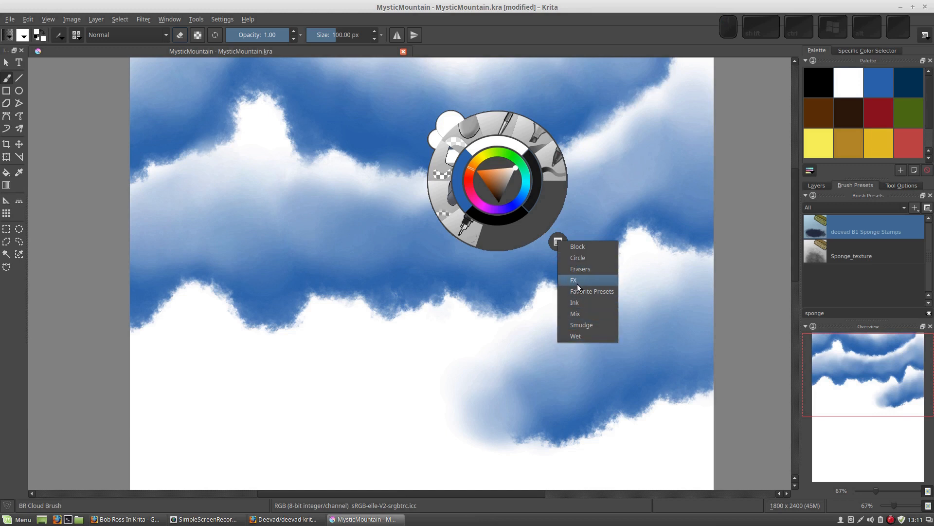
click(576, 301)
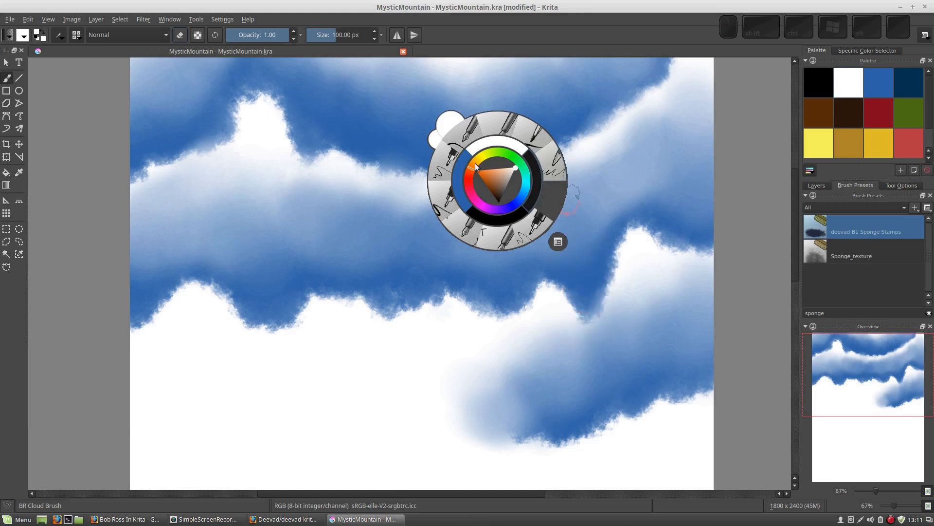
click(557, 242)
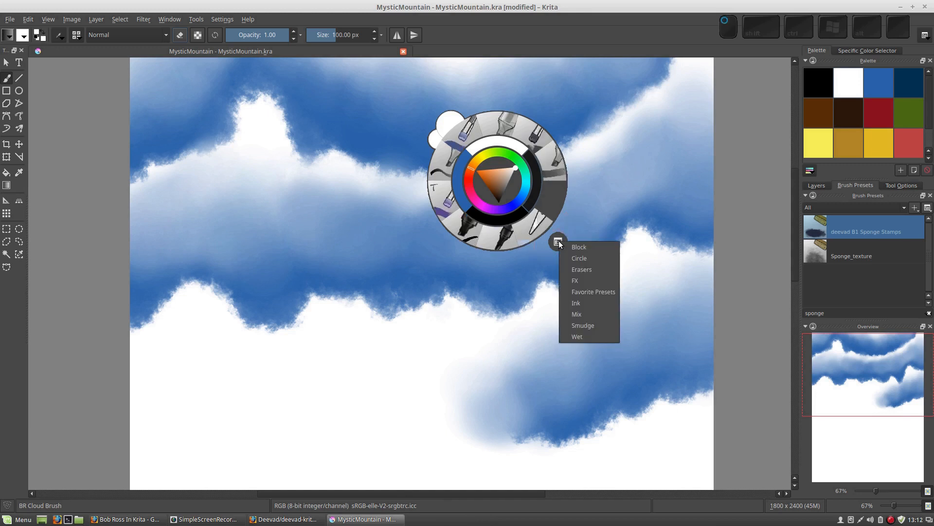
click(567, 246)
click(557, 242)
click(558, 241)
click(558, 238)
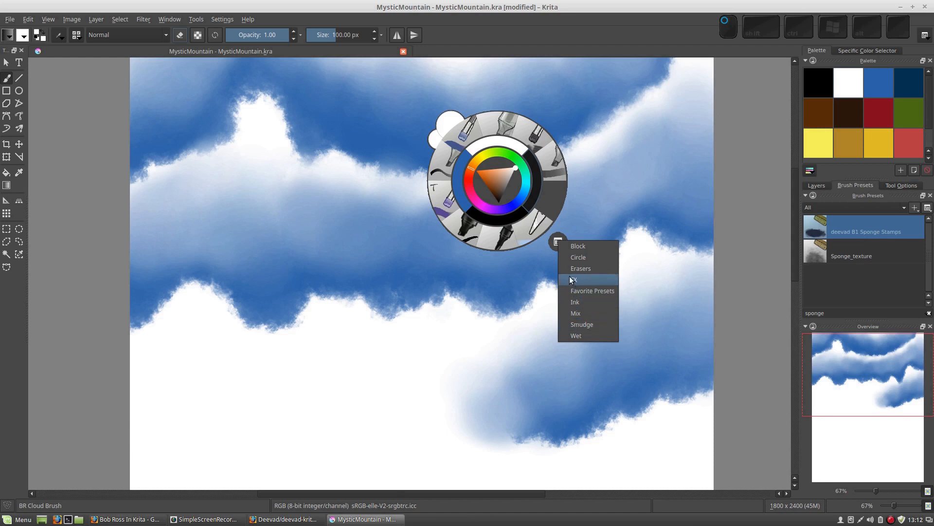
click(567, 255)
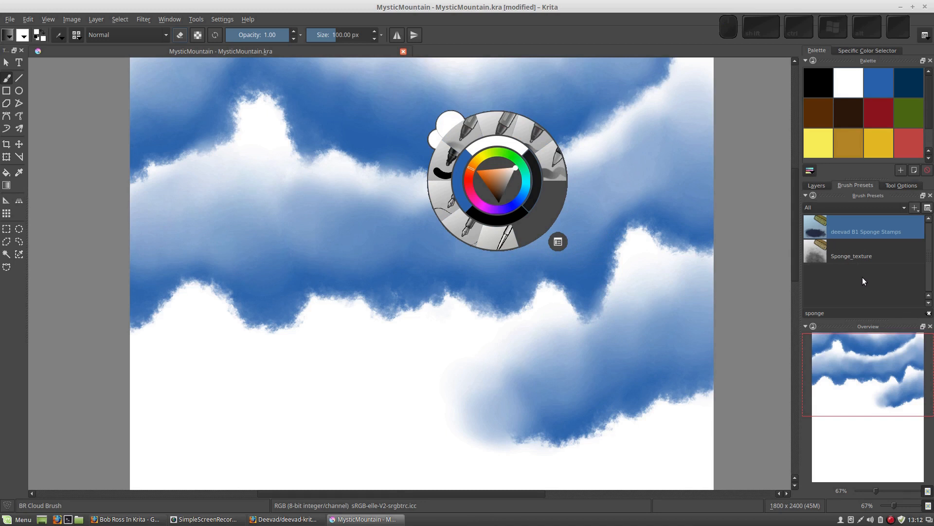
Step: Filter the brush presets for BR instead of sponge
click(915, 208)
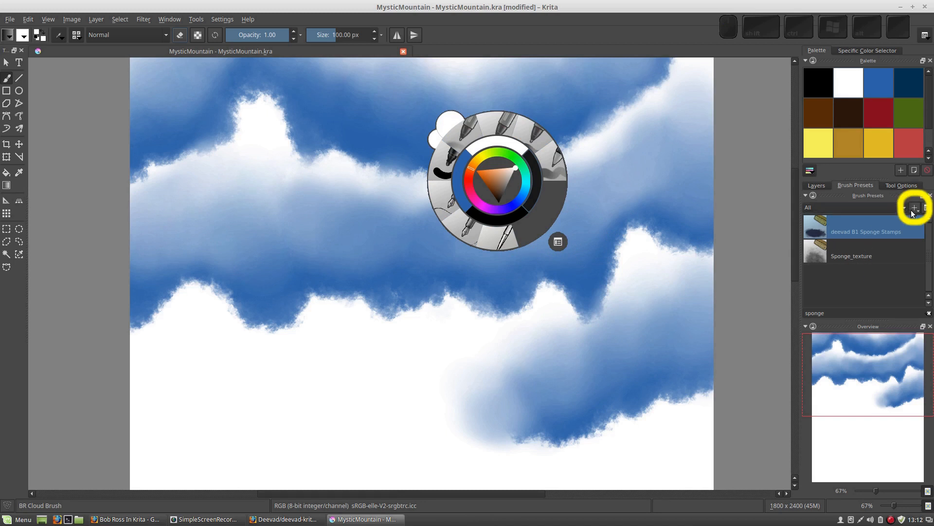
click(915, 208)
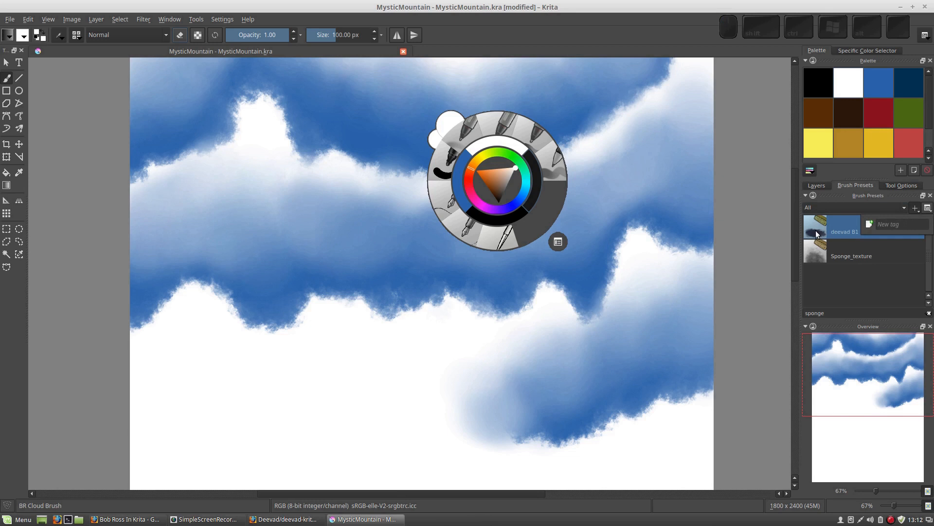
click(824, 312)
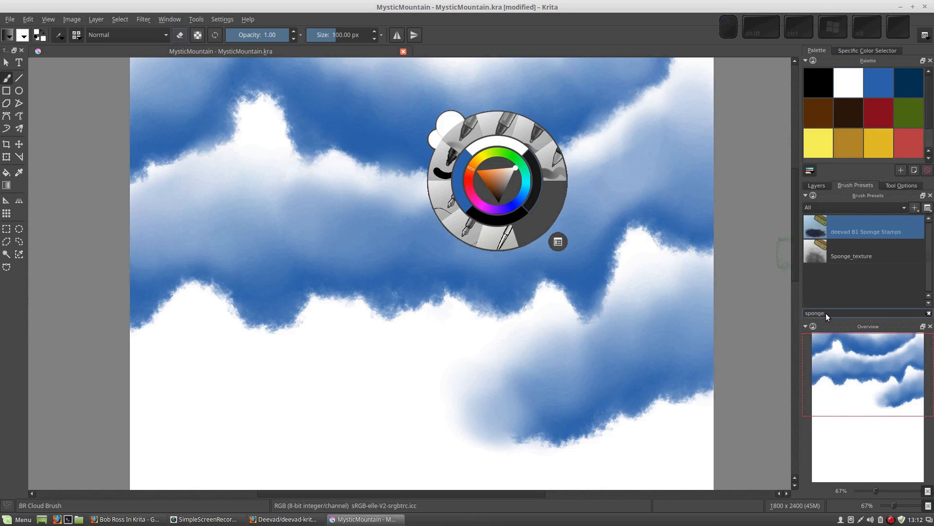
drag(826, 313, 806, 310)
text(B)
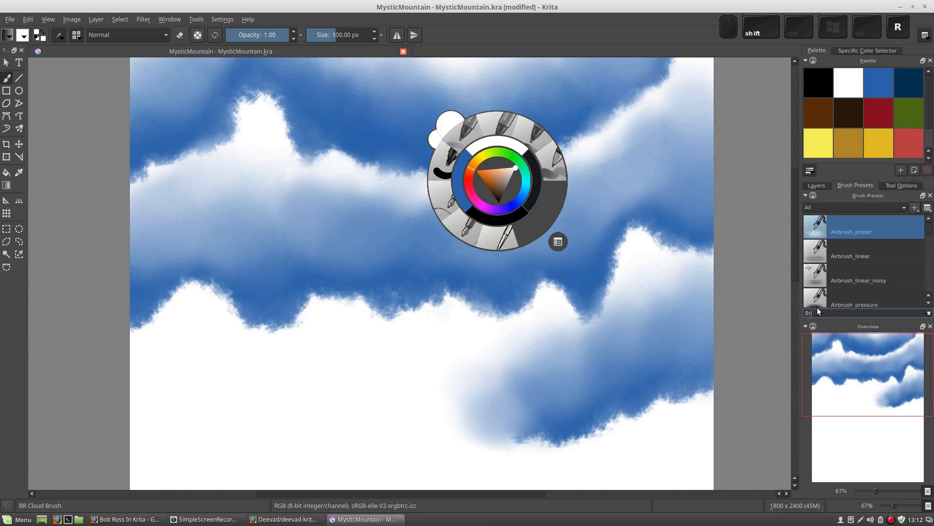
text(r)
key(BackSpace)
text(R)
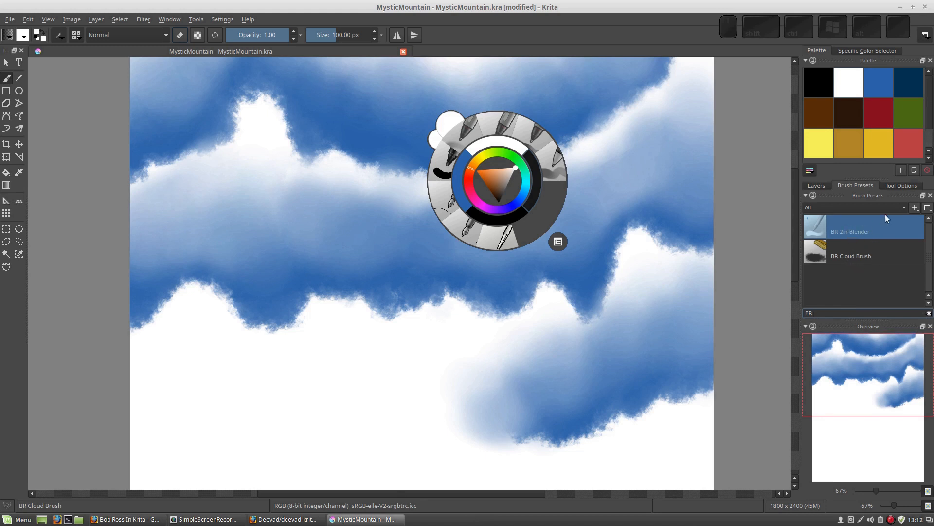
Step: Create a new brush preset tag named Bob Ross
click(916, 208)
click(903, 225)
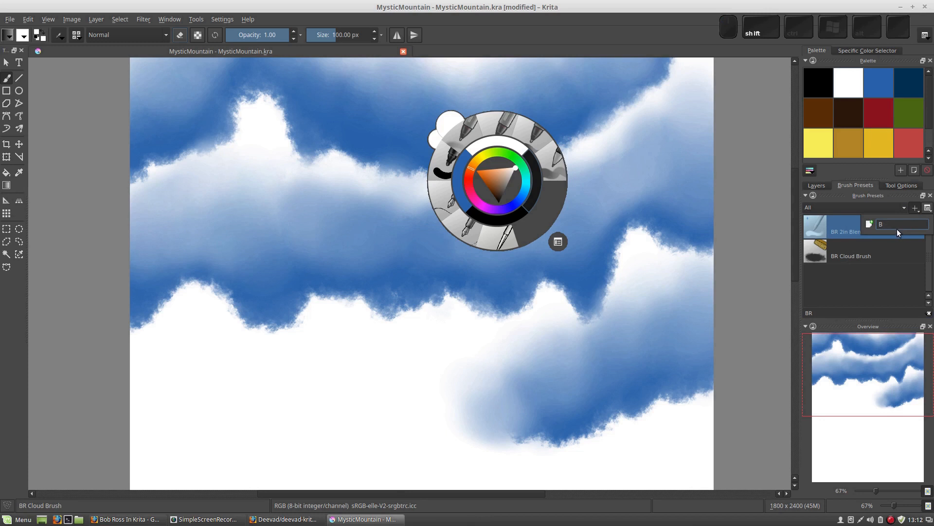
text(Bob Ross)
key(Return)
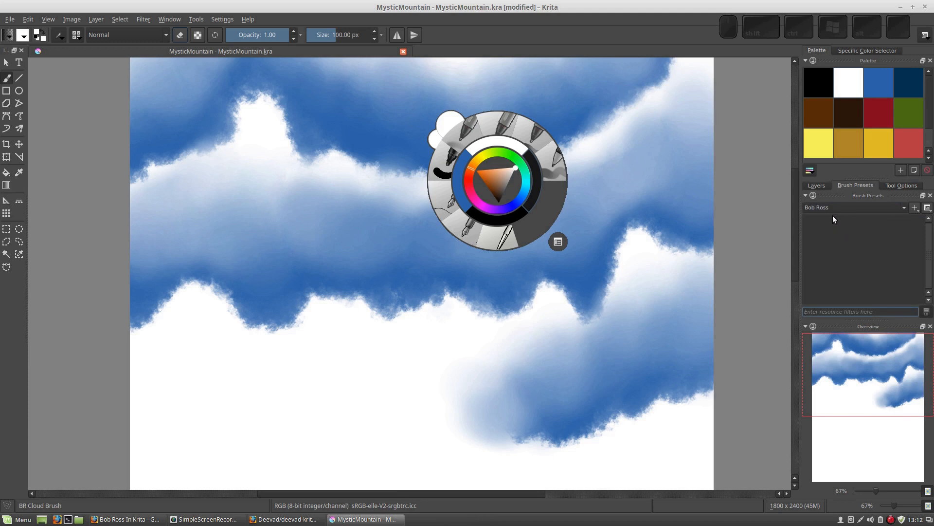
Step: Switch the pop-up palette to the Bob Ross brush tag
click(903, 207)
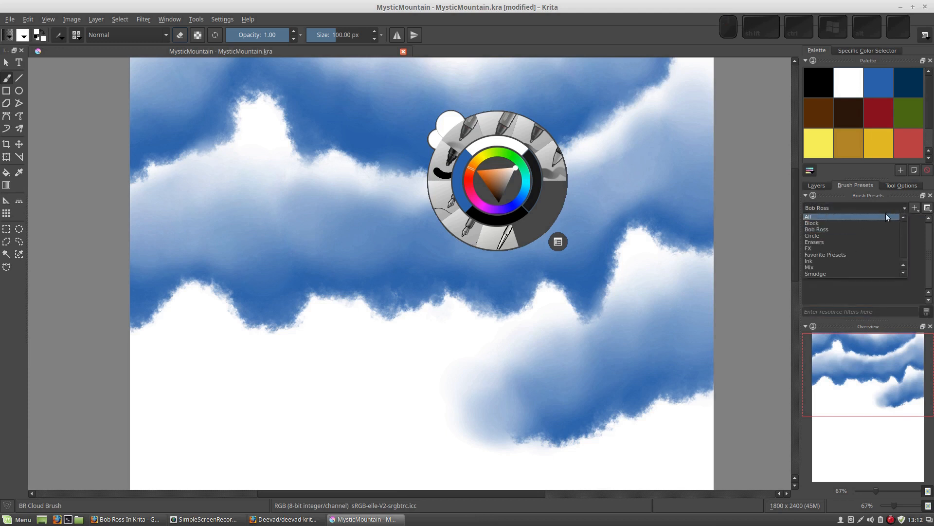
click(560, 242)
click(558, 242)
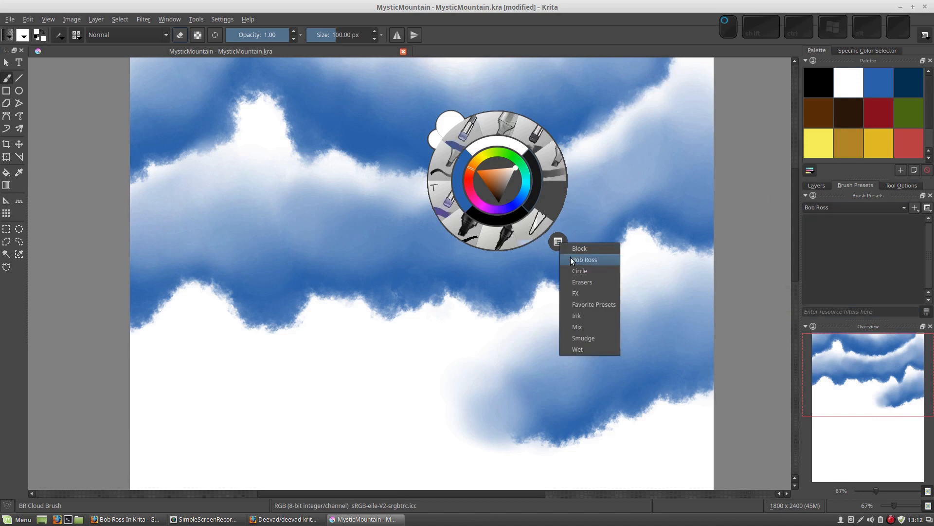
click(571, 258)
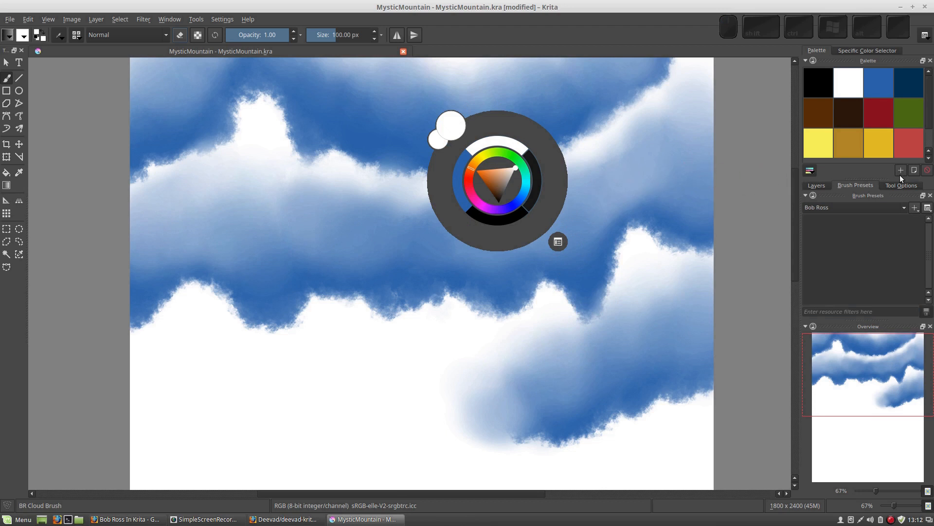
Step: Filter the presets for BR within the Bob Ross tag and assign BR 2in Blender to that tag
click(904, 209)
click(903, 205)
click(809, 312)
text(BR)
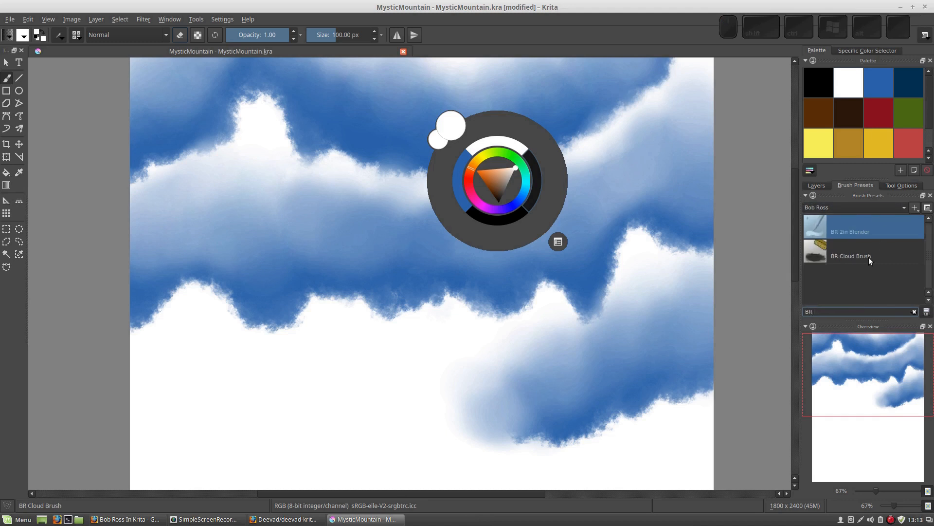
click(858, 227)
right_click(862, 226)
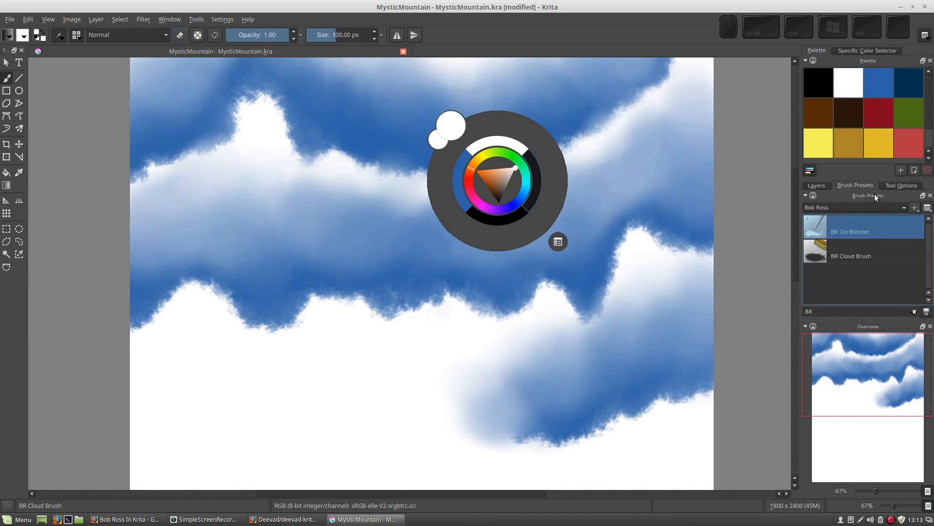
right_click(875, 227)
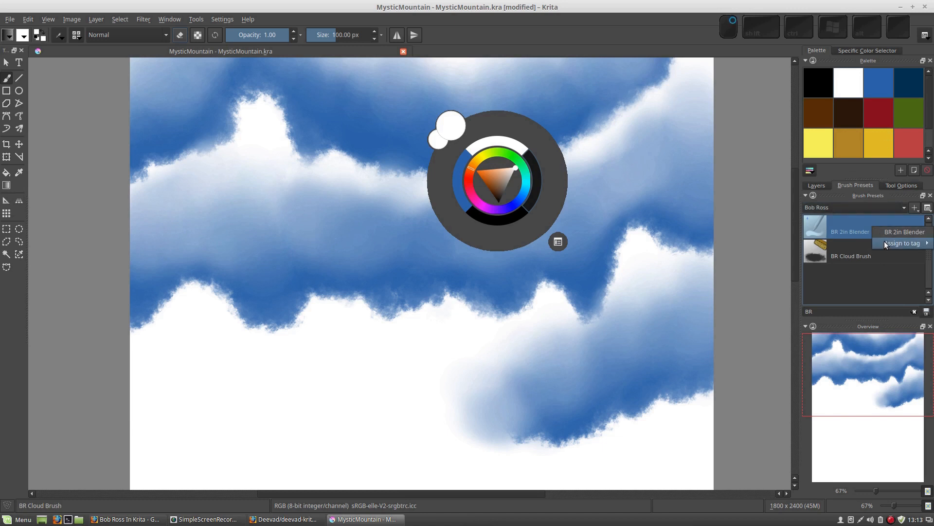
mouse_move(883, 244)
click(854, 253)
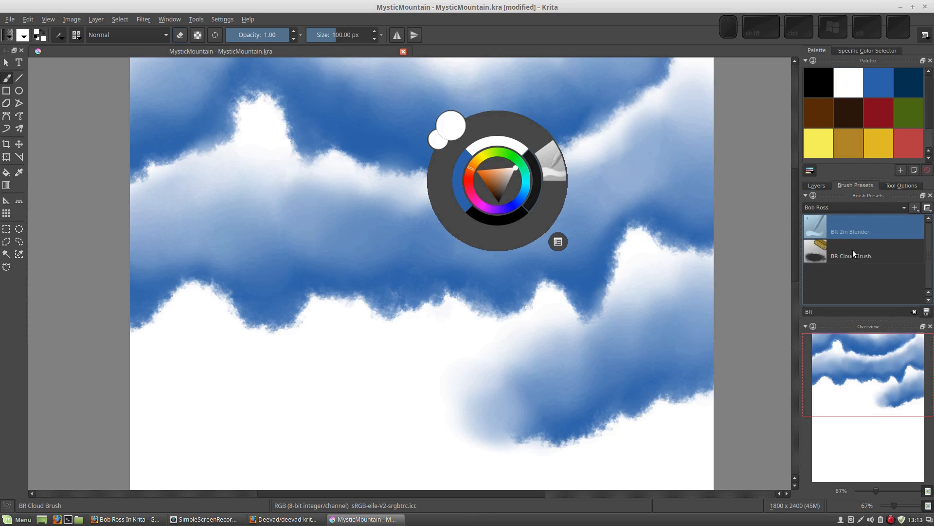
Step: Assign the BR Cloud Brush preset to the Bob Ross tag
right_click(853, 252)
mouse_move(862, 267)
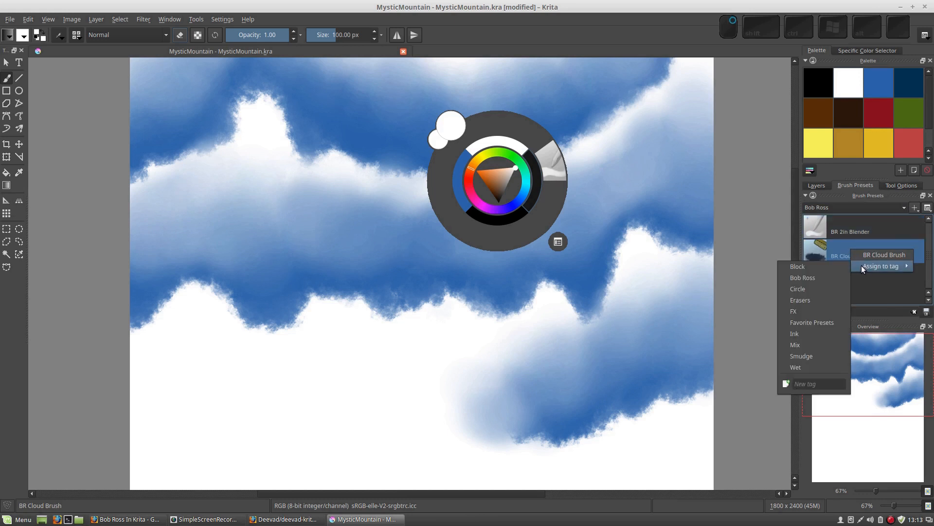
click(830, 277)
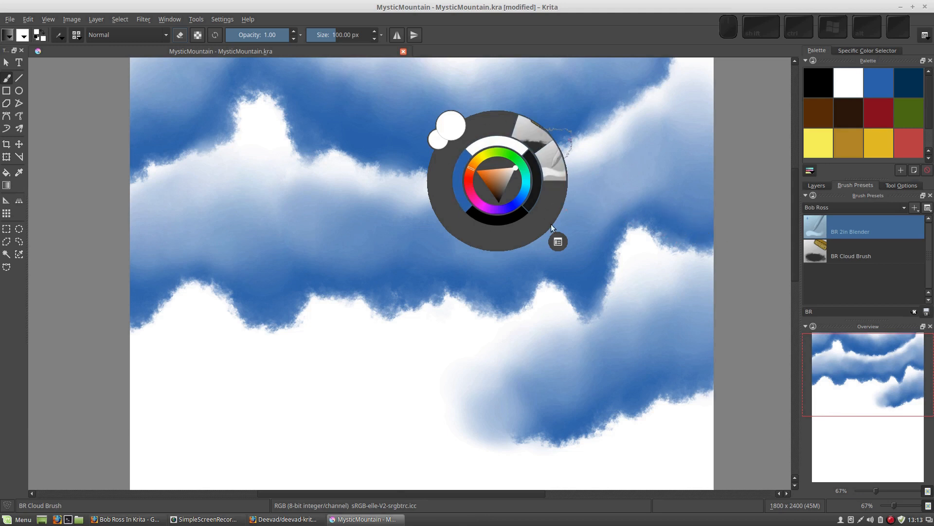
Step: Switch the pop-up palette to the Block tag and back to Bob Ross
click(561, 246)
click(567, 246)
click(562, 242)
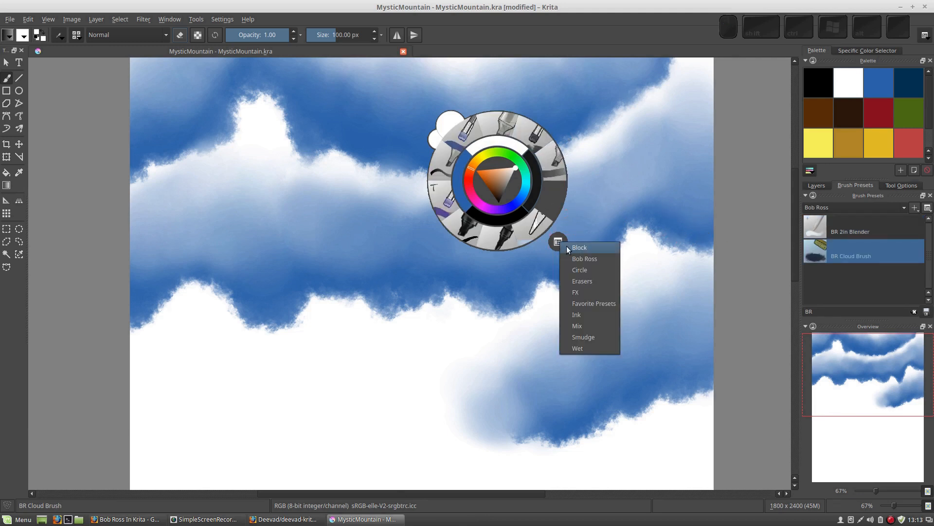
click(569, 249)
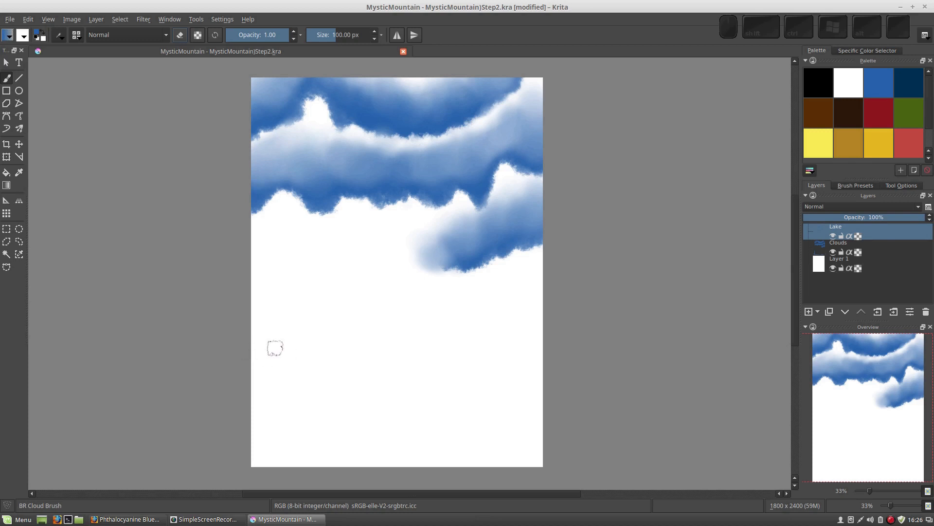
Step: Paint blue water with BR Cloud Brush on the Lake layer along both sides of the lower canvas, leaving a white gap between
right_click(368, 306)
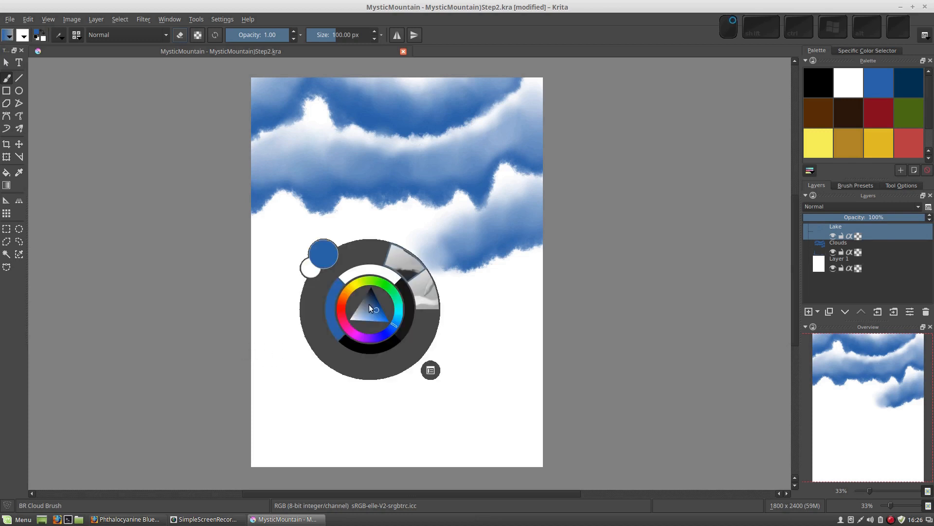
click(390, 270)
mouse_move(236, 355)
mouse_down()
mouse_move(325, 355)
mouse_move(240, 349)
mouse_move(307, 348)
mouse_move(306, 361)
mouse_move(234, 364)
mouse_move(213, 376)
mouse_move(294, 372)
mouse_move(316, 383)
mouse_move(235, 398)
mouse_move(320, 406)
mouse_move(254, 418)
mouse_move(321, 424)
mouse_move(227, 439)
mouse_move(303, 457)
mouse_move(266, 456)
mouse_up()
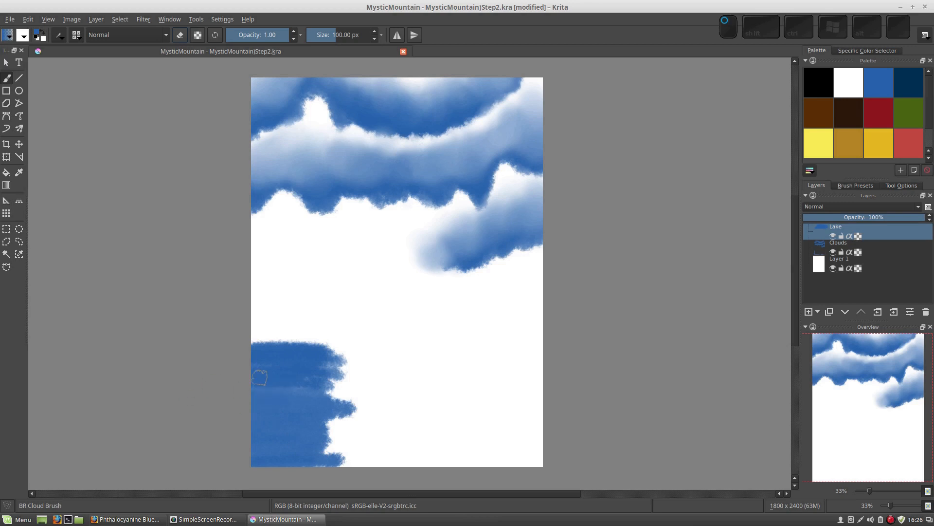
mouse_move(292, 360)
mouse_down()
mouse_move(219, 342)
mouse_move(251, 369)
mouse_move(312, 383)
mouse_move(245, 396)
mouse_move(300, 388)
mouse_move(266, 419)
mouse_move(313, 459)
mouse_up()
mouse_move(500, 361)
mouse_down()
mouse_move(529, 354)
mouse_move(452, 351)
mouse_move(499, 356)
mouse_move(460, 363)
mouse_move(549, 376)
mouse_move(487, 378)
mouse_move(570, 388)
mouse_move(508, 399)
mouse_move(562, 424)
mouse_move(476, 426)
mouse_move(517, 422)
mouse_move(559, 446)
mouse_move(512, 450)
mouse_move(548, 462)
mouse_move(529, 469)
mouse_move(461, 453)
mouse_move(532, 435)
mouse_move(479, 427)
mouse_move(541, 401)
mouse_move(474, 406)
mouse_up()
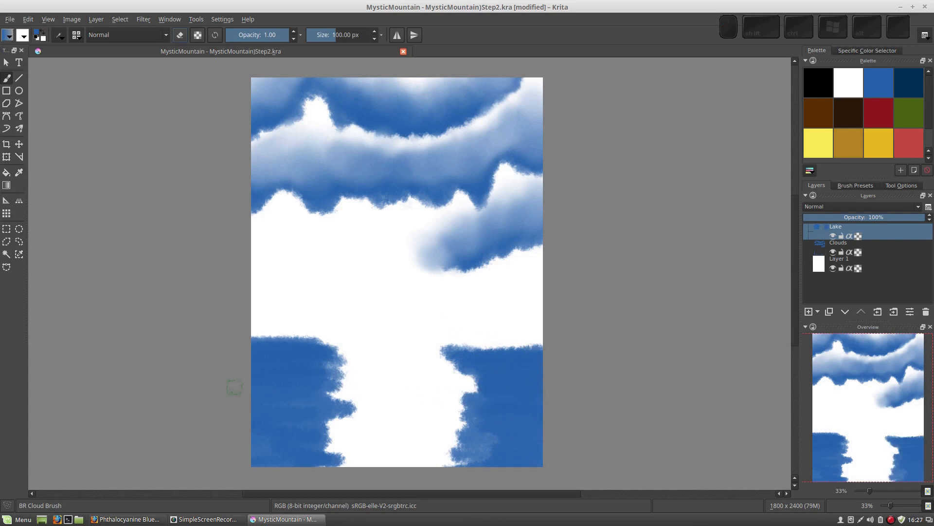
Step: Extend the blue water inward from both sides to narrow the white gap, and even out the lake's far edge
key(plus)
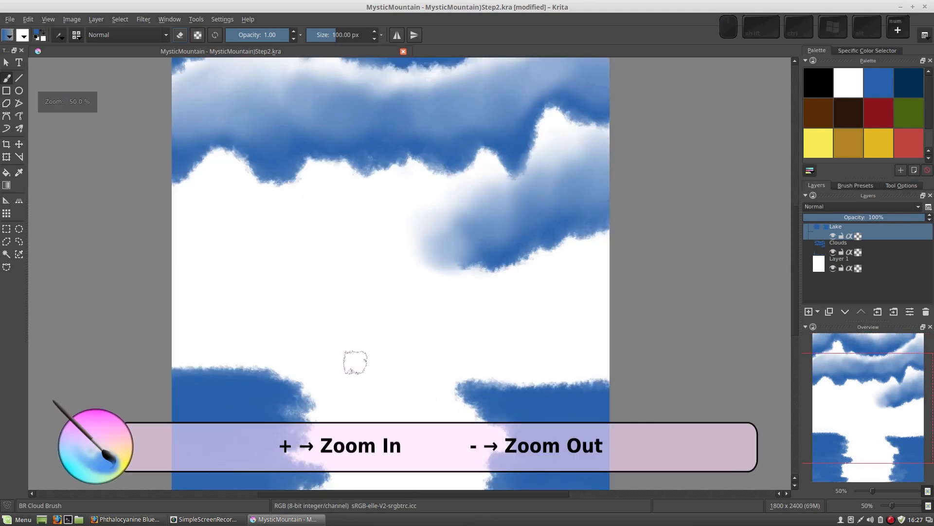
key(plus)
right_click(417, 388)
mouse_move(418, 424)
mouse_down()
mouse_move(405, 378)
mouse_move(457, 177)
mouse_move(404, 198)
mouse_move(432, 231)
mouse_up()
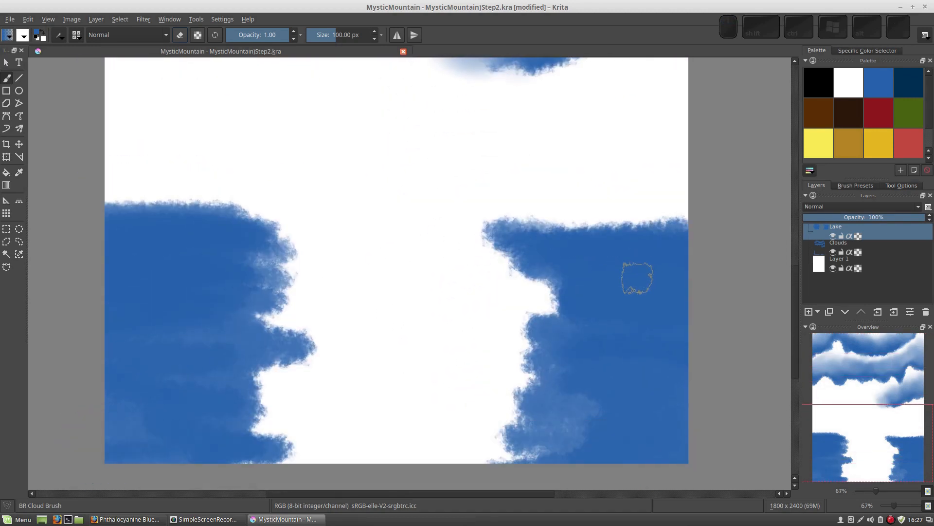
mouse_move(549, 346)
mouse_down()
mouse_move(590, 382)
mouse_move(542, 398)
mouse_move(617, 432)
mouse_move(484, 444)
mouse_move(614, 439)
mouse_move(473, 448)
mouse_move(523, 447)
mouse_move(561, 429)
mouse_move(524, 431)
mouse_move(519, 417)
mouse_move(462, 407)
mouse_move(476, 396)
mouse_move(423, 343)
mouse_move(472, 315)
mouse_move(448, 311)
mouse_move(562, 298)
mouse_move(537, 295)
mouse_move(546, 284)
mouse_move(493, 257)
mouse_move(391, 250)
mouse_move(516, 233)
mouse_up()
mouse_move(226, 252)
mouse_down()
mouse_move(252, 235)
mouse_move(214, 227)
mouse_move(245, 242)
mouse_move(384, 261)
mouse_move(224, 300)
mouse_move(344, 324)
mouse_move(244, 344)
mouse_move(329, 356)
mouse_move(343, 377)
mouse_move(215, 406)
mouse_move(320, 403)
mouse_move(237, 434)
mouse_move(292, 440)
mouse_move(244, 460)
mouse_move(308, 462)
mouse_move(277, 455)
mouse_move(239, 227)
mouse_move(338, 211)
mouse_up()
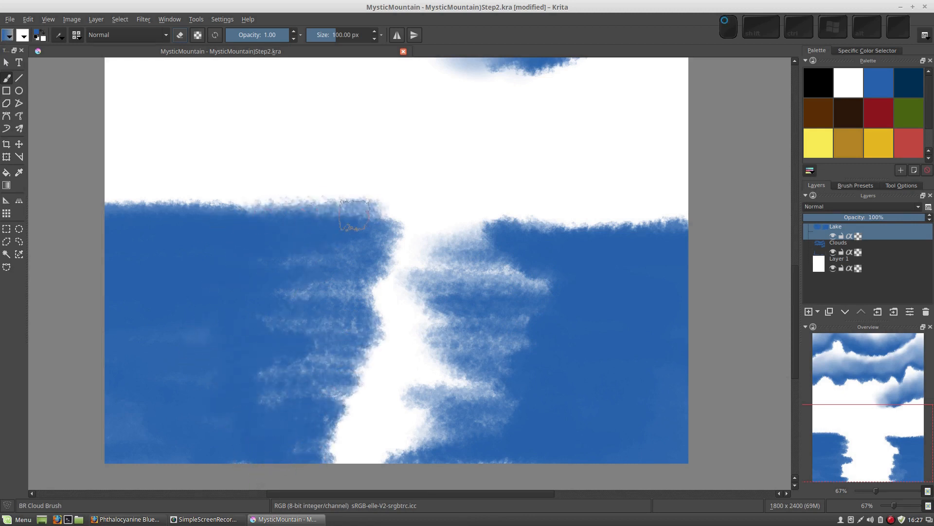
mouse_move(698, 217)
mouse_down()
mouse_move(511, 216)
mouse_move(699, 215)
mouse_move(528, 231)
mouse_move(563, 216)
mouse_move(634, 213)
mouse_move(614, 222)
mouse_move(529, 217)
mouse_up()
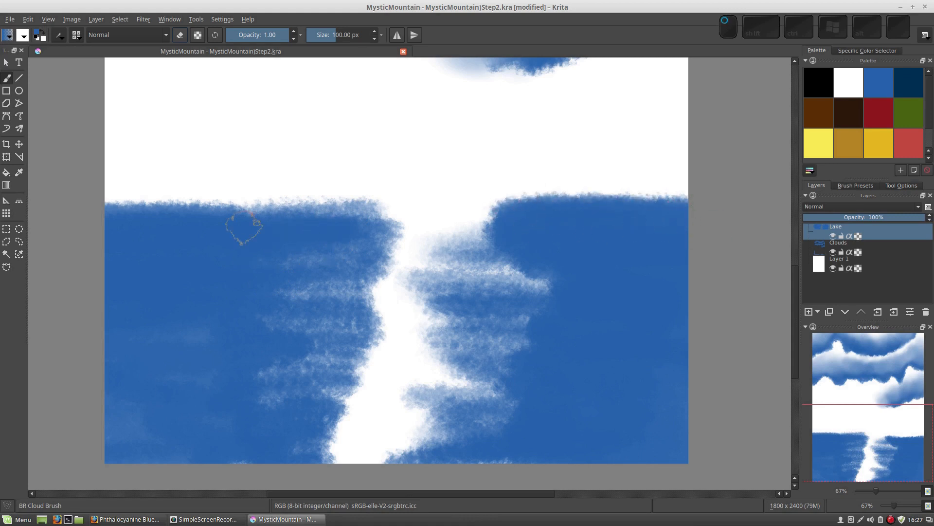
Step: Pick BR 2in Blender and smooth the water on the right and left sides of the lake
scroll(405, 276, down, 1)
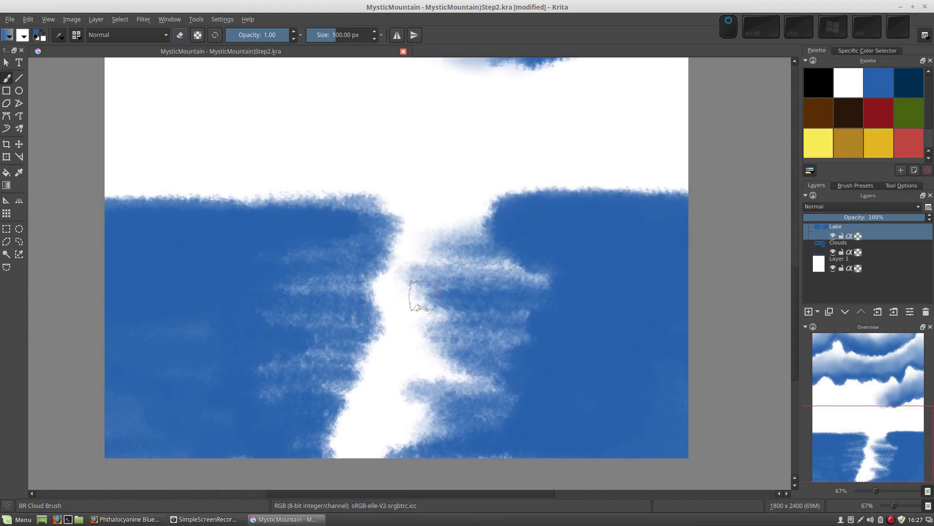
right_click(421, 312)
click(474, 293)
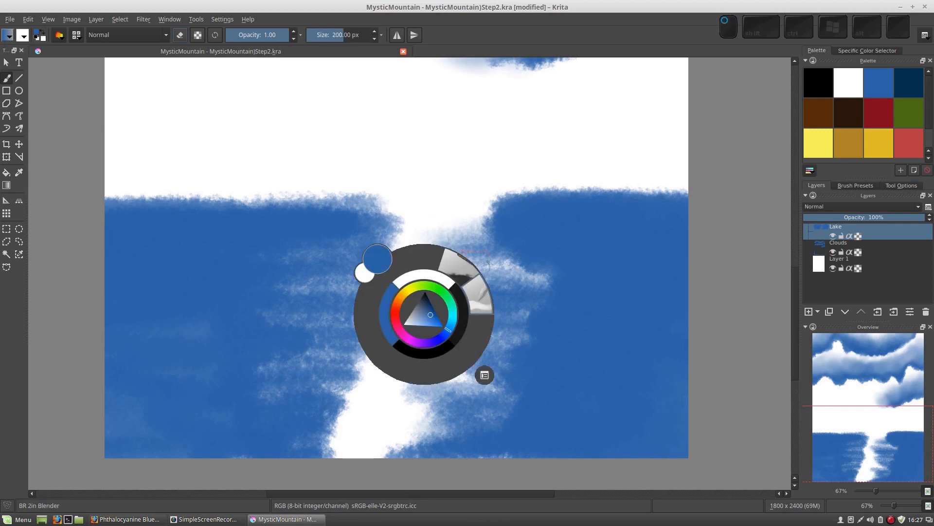
mouse_move(656, 203)
mouse_down()
mouse_move(535, 211)
mouse_move(695, 240)
mouse_move(508, 221)
mouse_move(683, 218)
mouse_move(477, 212)
mouse_move(666, 220)
mouse_move(407, 238)
mouse_move(636, 256)
mouse_move(422, 250)
mouse_move(590, 277)
mouse_move(396, 285)
mouse_move(615, 267)
mouse_move(428, 264)
mouse_move(667, 306)
mouse_move(466, 302)
mouse_move(641, 331)
mouse_move(541, 334)
mouse_move(459, 360)
mouse_move(565, 382)
mouse_move(558, 405)
mouse_move(453, 409)
mouse_move(587, 426)
mouse_up()
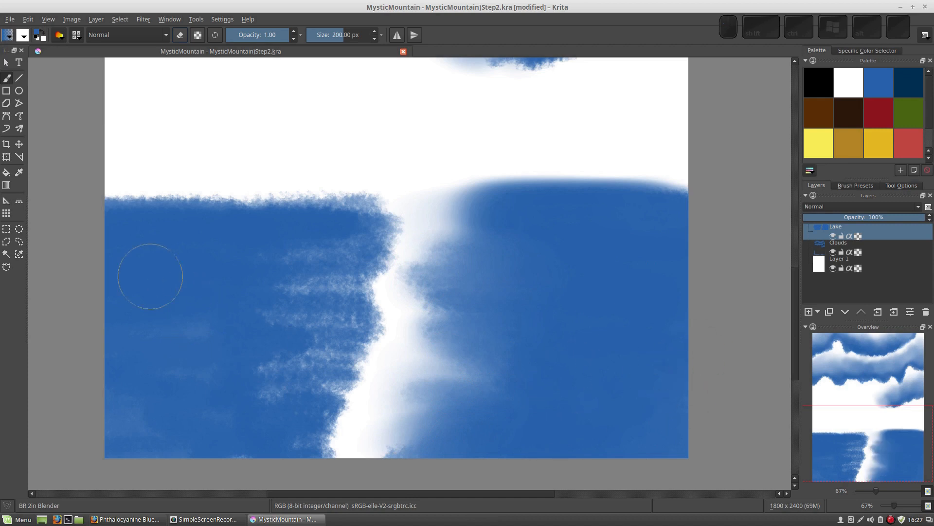
mouse_move(161, 217)
mouse_down()
mouse_move(325, 212)
mouse_move(154, 238)
mouse_move(340, 224)
mouse_move(375, 247)
mouse_move(187, 266)
mouse_move(222, 268)
mouse_move(254, 288)
mouse_move(191, 302)
mouse_move(413, 315)
mouse_move(222, 298)
mouse_move(238, 274)
mouse_move(276, 259)
mouse_move(370, 244)
mouse_move(316, 208)
mouse_move(249, 322)
mouse_move(310, 339)
mouse_move(237, 330)
mouse_move(298, 343)
mouse_move(351, 368)
mouse_move(208, 355)
mouse_move(330, 276)
mouse_move(257, 418)
mouse_move(380, 419)
mouse_up()
Step: Blend the white strip down the lake's centre into the surrounding blue water, and undo the last blending stroke
mouse_move(371, 439)
mouse_down()
mouse_move(334, 443)
mouse_move(482, 438)
mouse_move(332, 438)
mouse_move(371, 415)
mouse_move(374, 396)
mouse_move(481, 347)
mouse_move(385, 379)
mouse_move(393, 365)
mouse_move(444, 348)
mouse_move(406, 344)
mouse_move(450, 333)
mouse_move(487, 303)
mouse_move(397, 296)
mouse_move(409, 282)
mouse_move(455, 291)
mouse_move(385, 270)
mouse_move(440, 254)
mouse_move(475, 261)
mouse_up()
drag(417, 271, 704, 267)
key(ctrl+z)
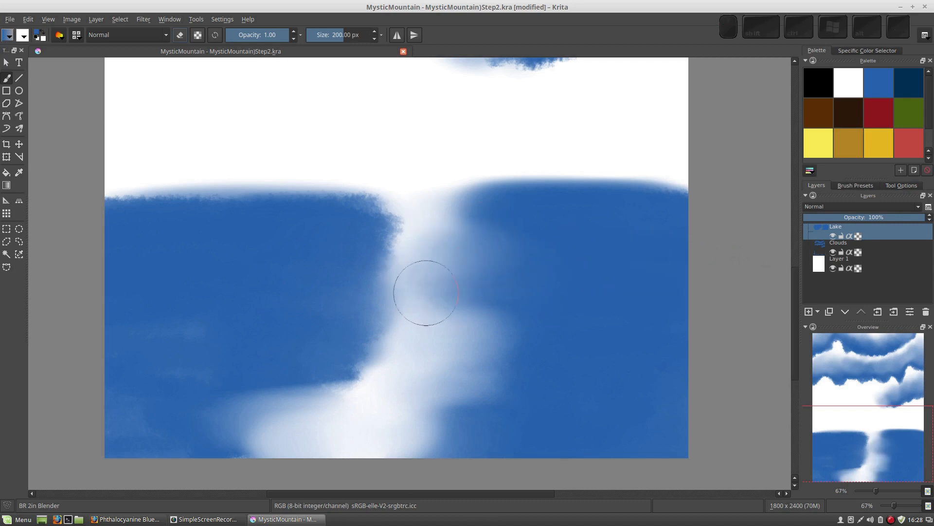
Step: Blend blue into the middle of the lake's white strip and soften the strip's lower-left edge with BR 2in Blender
mouse_move(421, 288)
mouse_down()
mouse_move(407, 277)
mouse_move(436, 303)
mouse_move(459, 304)
mouse_up()
mouse_move(176, 419)
mouse_down()
mouse_move(227, 412)
mouse_move(150, 411)
mouse_move(328, 398)
mouse_up()
mouse_move(166, 428)
mouse_down()
mouse_move(309, 417)
mouse_move(162, 367)
mouse_move(280, 337)
mouse_up()
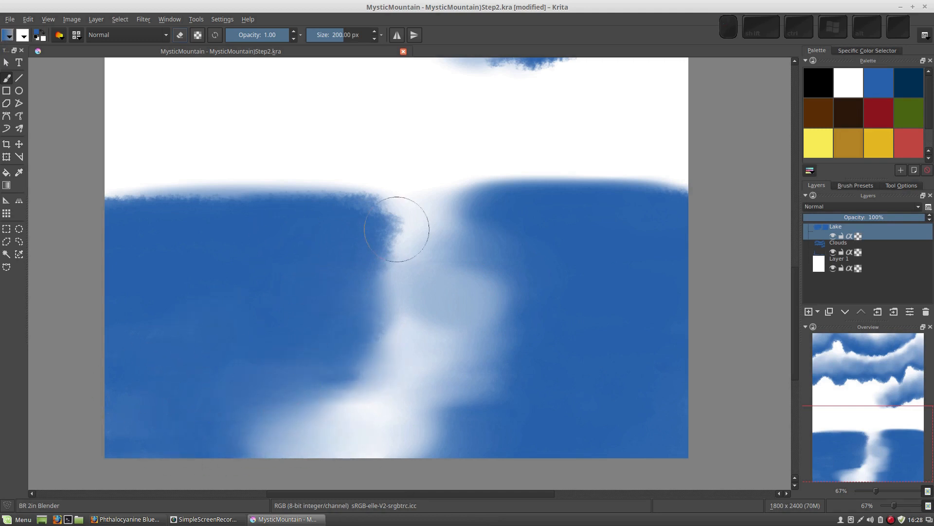
Step: Smooth the rough far edge of the lake's left half and feather the white strip's sides into the blue down to the canvas bottom
mouse_move(402, 226)
mouse_down()
mouse_move(412, 206)
mouse_move(366, 204)
mouse_up()
mouse_move(418, 216)
mouse_down()
mouse_move(288, 239)
mouse_move(400, 249)
mouse_move(422, 232)
mouse_move(395, 234)
mouse_move(375, 257)
mouse_move(425, 291)
mouse_move(406, 326)
mouse_move(423, 326)
mouse_move(436, 340)
mouse_move(336, 368)
mouse_move(359, 399)
mouse_move(343, 385)
mouse_move(527, 409)
mouse_move(383, 424)
mouse_move(512, 379)
mouse_move(519, 364)
mouse_move(466, 323)
mouse_move(477, 279)
mouse_move(520, 278)
mouse_move(516, 264)
mouse_move(411, 254)
mouse_move(482, 236)
mouse_move(357, 210)
mouse_up()
mouse_move(178, 232)
mouse_down()
mouse_move(160, 208)
mouse_move(271, 208)
mouse_move(140, 208)
mouse_move(206, 224)
mouse_up()
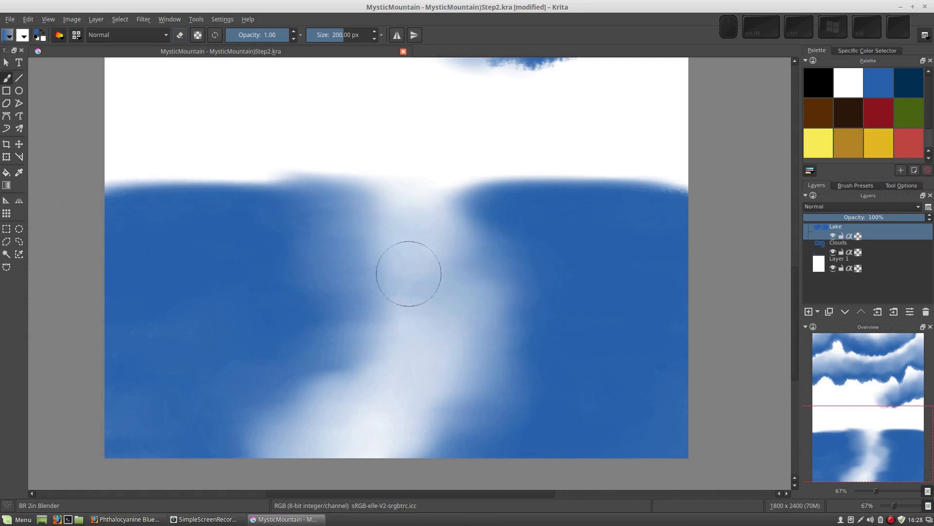
mouse_move(407, 272)
mouse_down()
mouse_move(421, 304)
mouse_move(354, 323)
mouse_move(382, 355)
mouse_move(344, 284)
mouse_move(361, 229)
mouse_move(500, 194)
mouse_move(333, 247)
mouse_move(398, 277)
mouse_up()
mouse_move(442, 303)
mouse_down()
mouse_move(487, 316)
mouse_move(452, 367)
mouse_move(432, 388)
mouse_move(390, 396)
mouse_move(302, 444)
mouse_move(340, 409)
mouse_up()
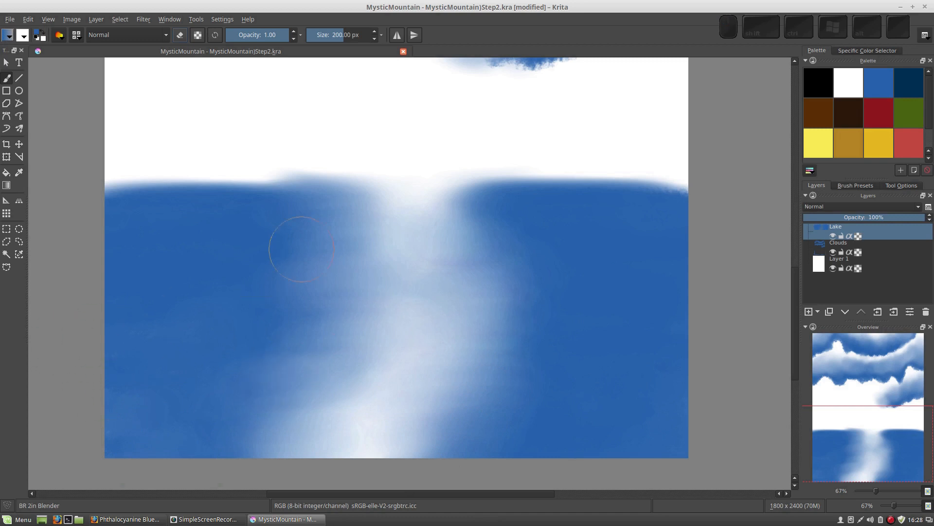
Step: Blend the top of the white strip into the right-hand water and soften the lake's far edge along both sides
mouse_move(408, 199)
mouse_down()
mouse_move(528, 186)
mouse_move(380, 209)
mouse_move(517, 213)
mouse_move(444, 237)
mouse_move(508, 259)
mouse_up()
drag(595, 190, 720, 192)
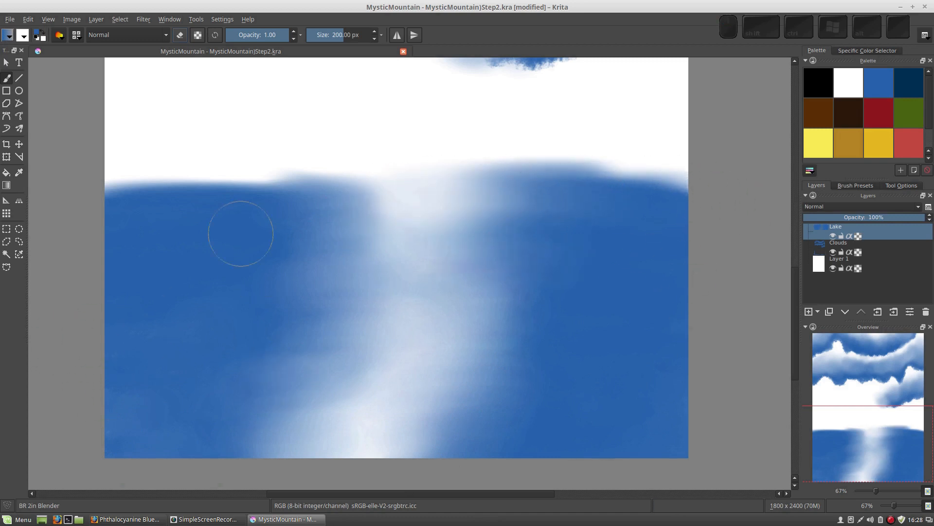
drag(235, 210, 116, 198)
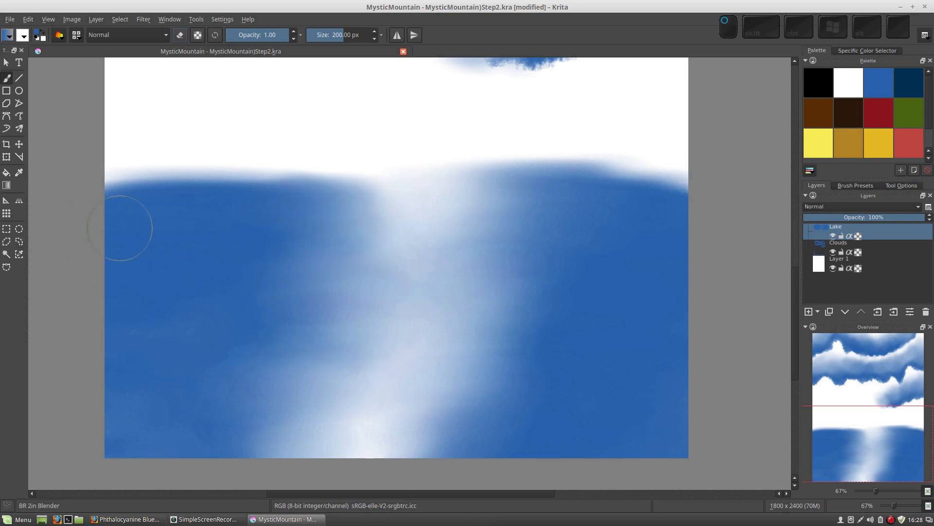
drag(724, 182, 573, 191)
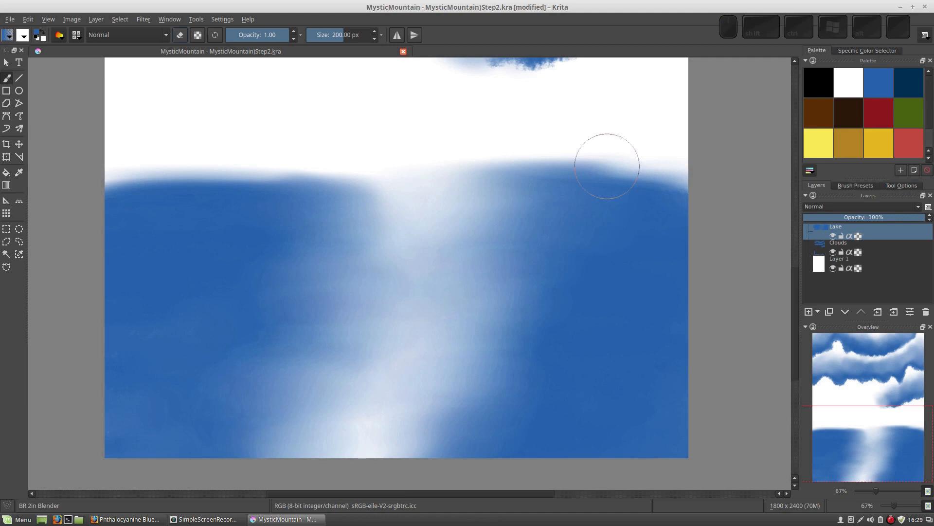